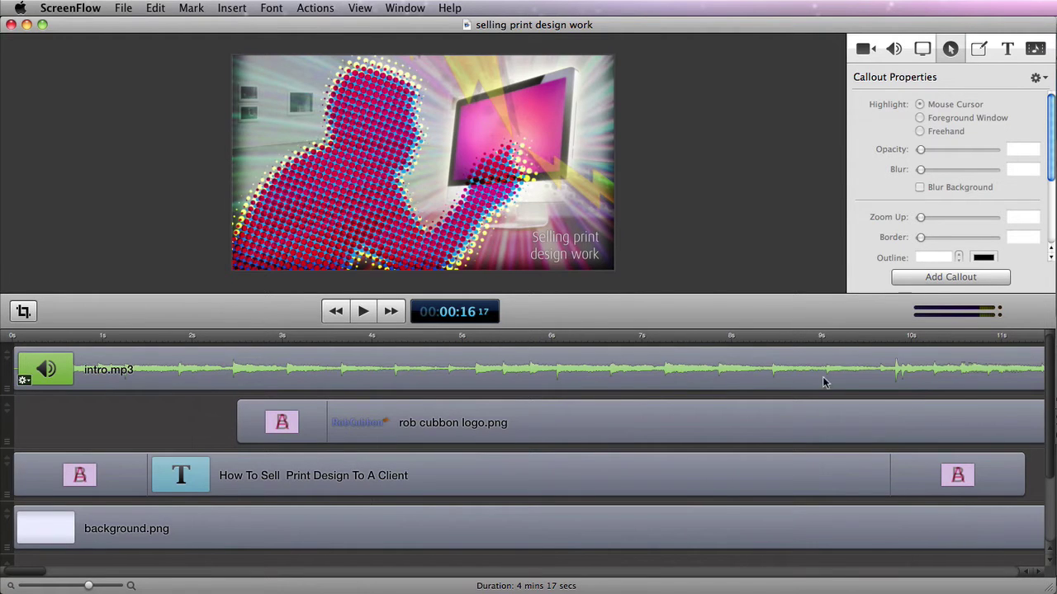
Jump to the 3 s title card and inspect the intro.mp3, logo, title and background.png clips
click(309, 336)
click(618, 373)
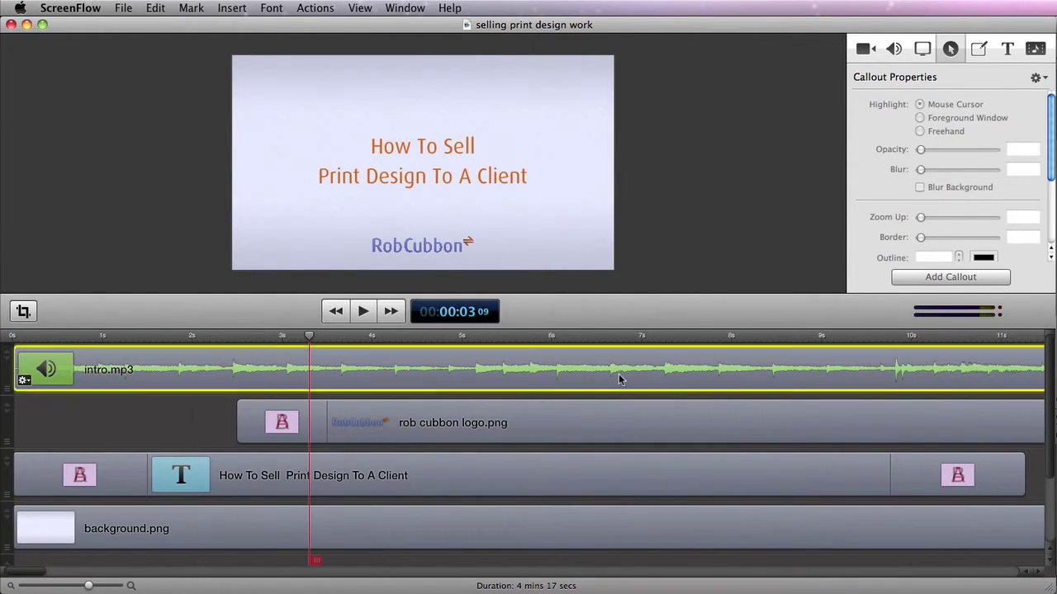
click(610, 417)
click(569, 483)
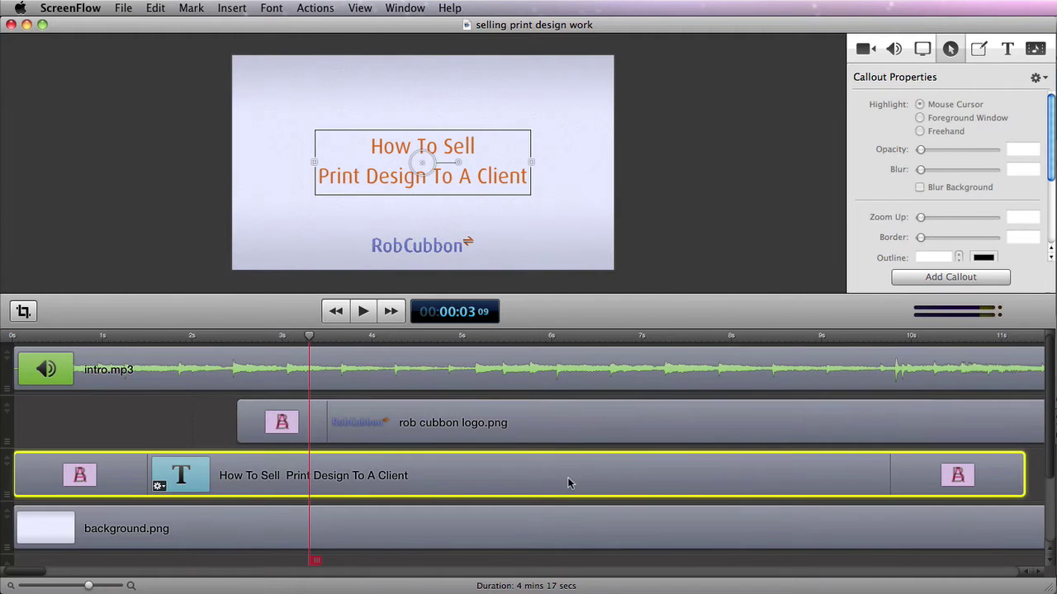
click(568, 527)
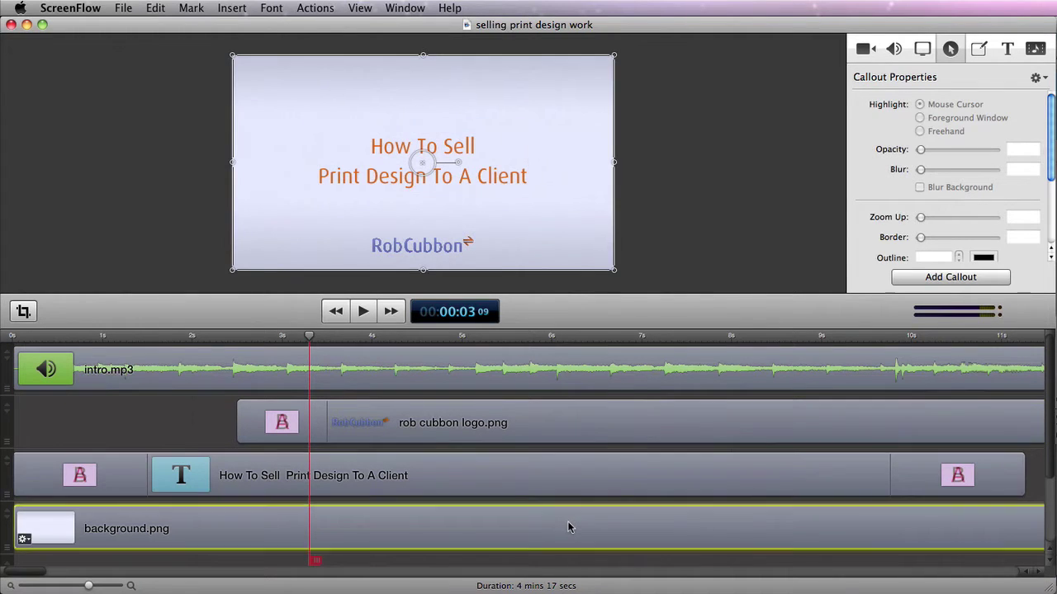
Scrub the intro preview from 16.20 s forward to 20.22 s
drag(33, 572, 62, 575)
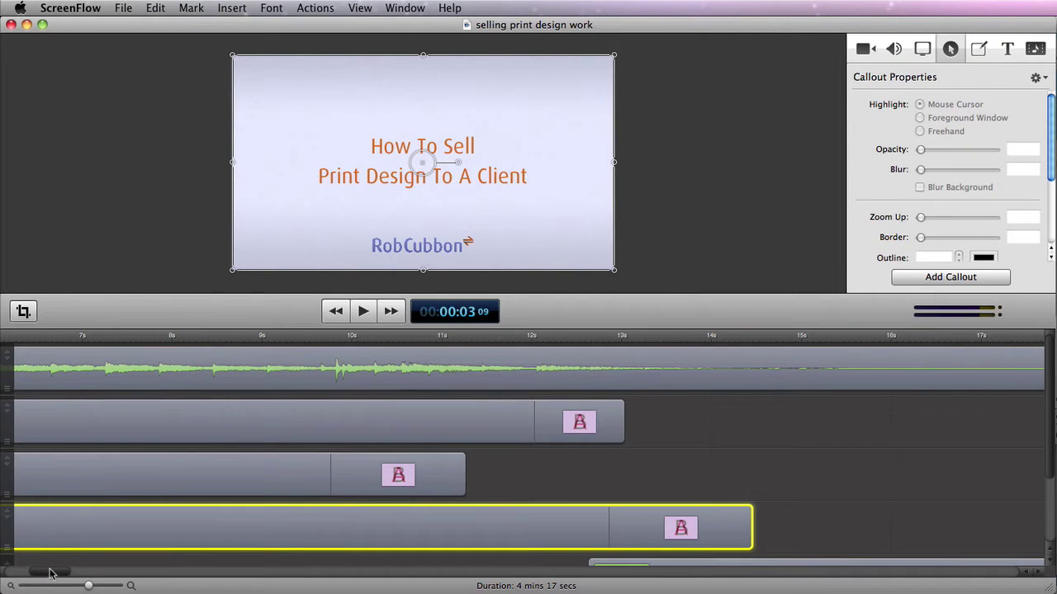
drag(49, 573, 66, 573)
scroll(534, 457, down, 3)
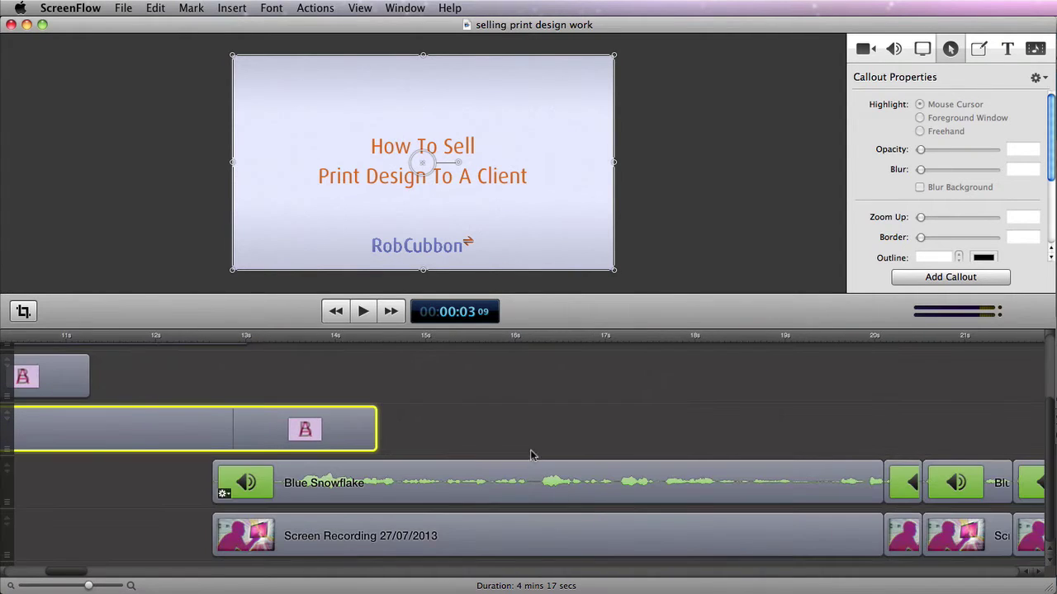
click(575, 342)
scroll(536, 419, right, 3)
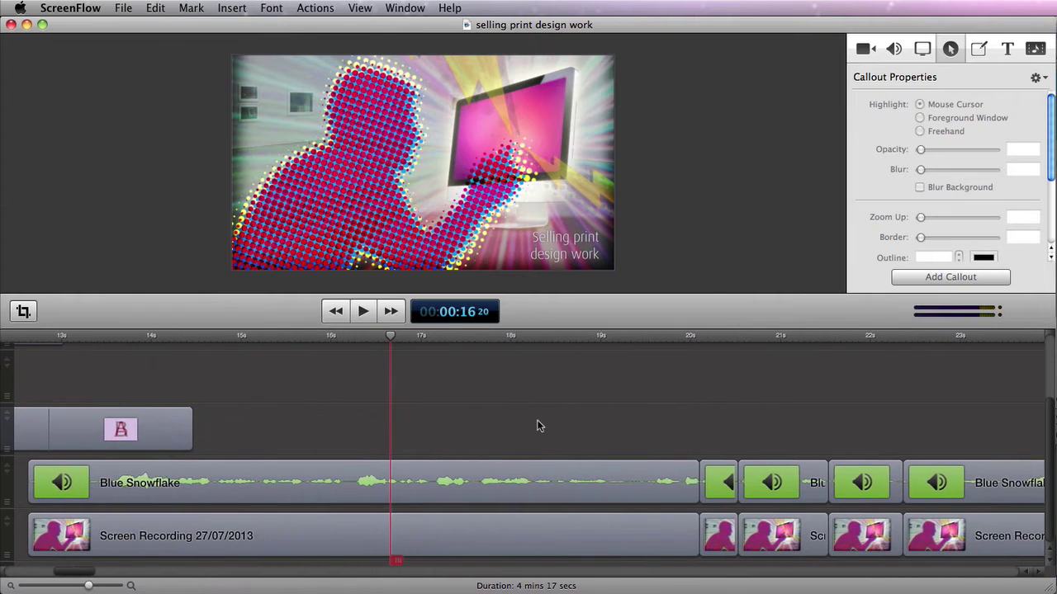
scroll(537, 419, right, 5)
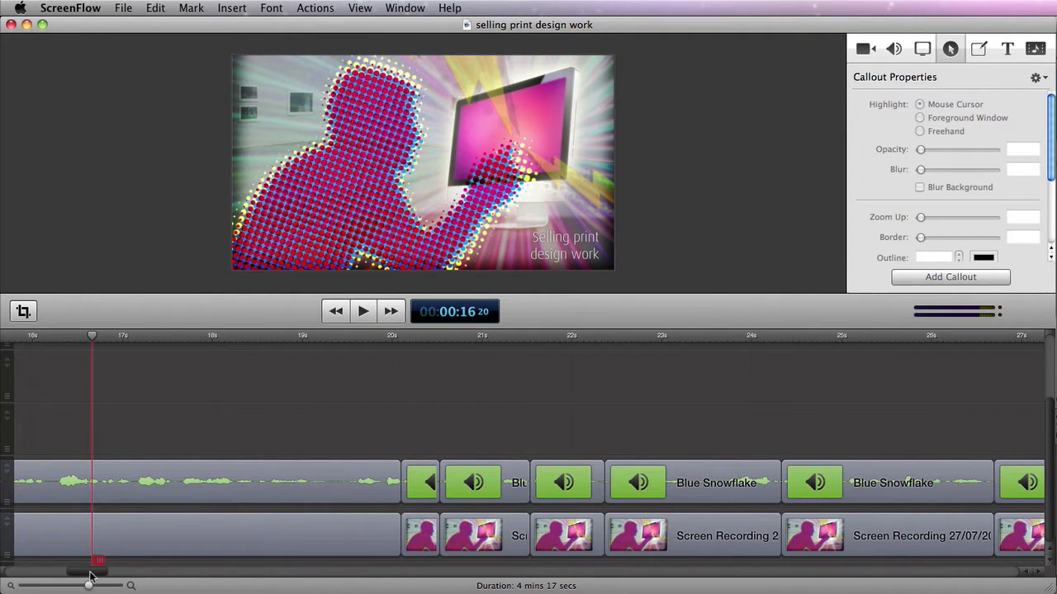
scroll(91, 576, right, 1)
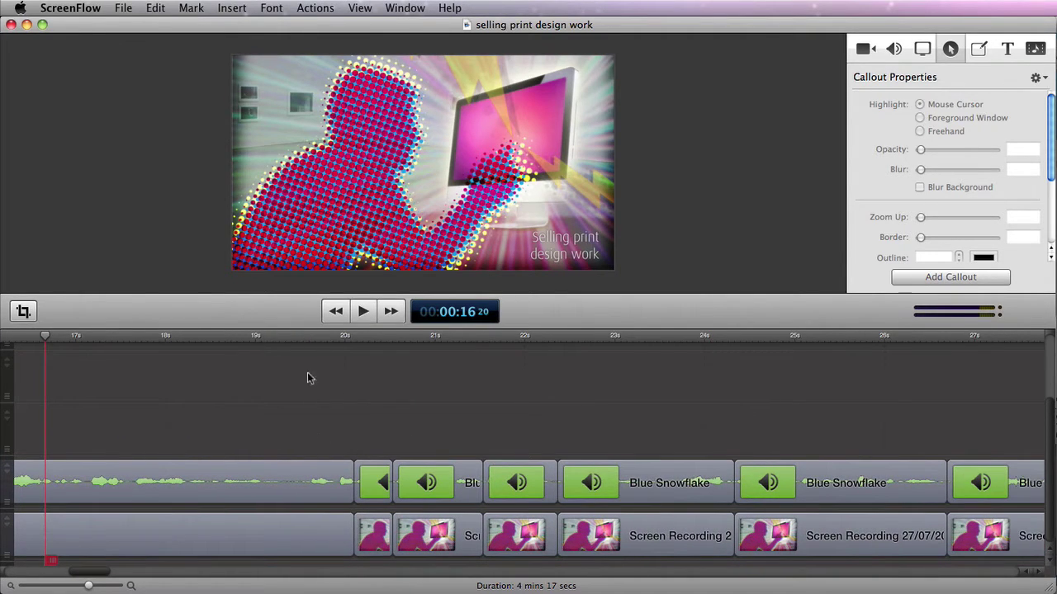
drag(329, 338, 413, 353)
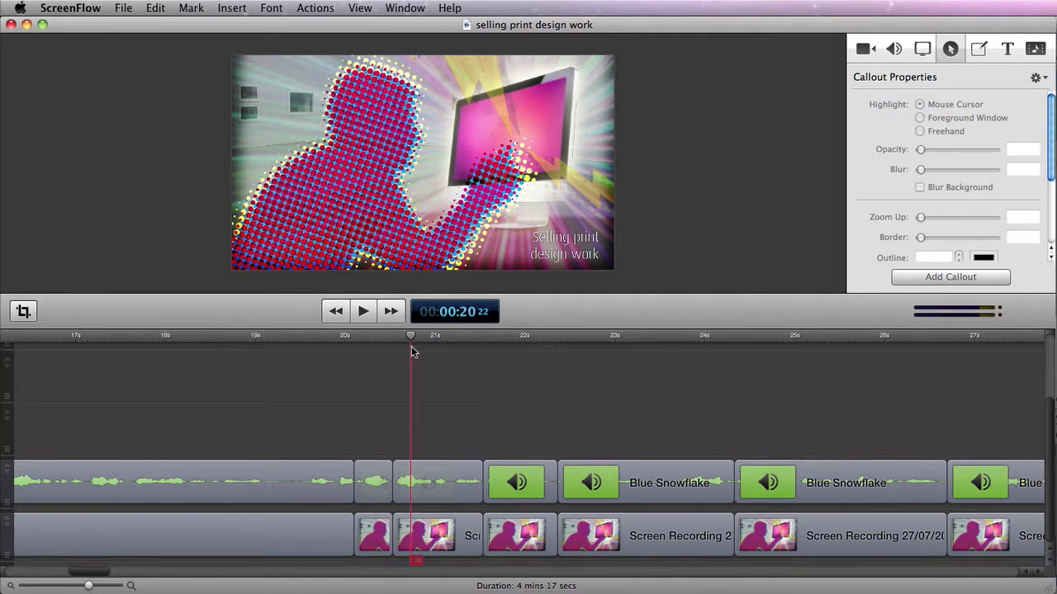
Scroll the timeline to its end and back, then select every intro clip with Cmd-A
scroll(587, 492, right, 6)
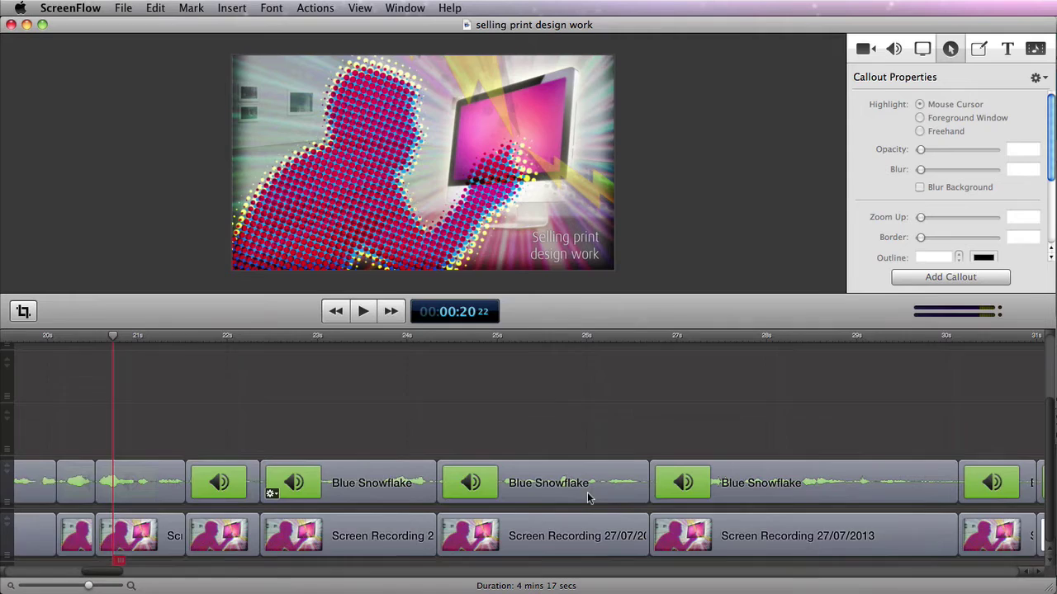
scroll(587, 492, right, 9)
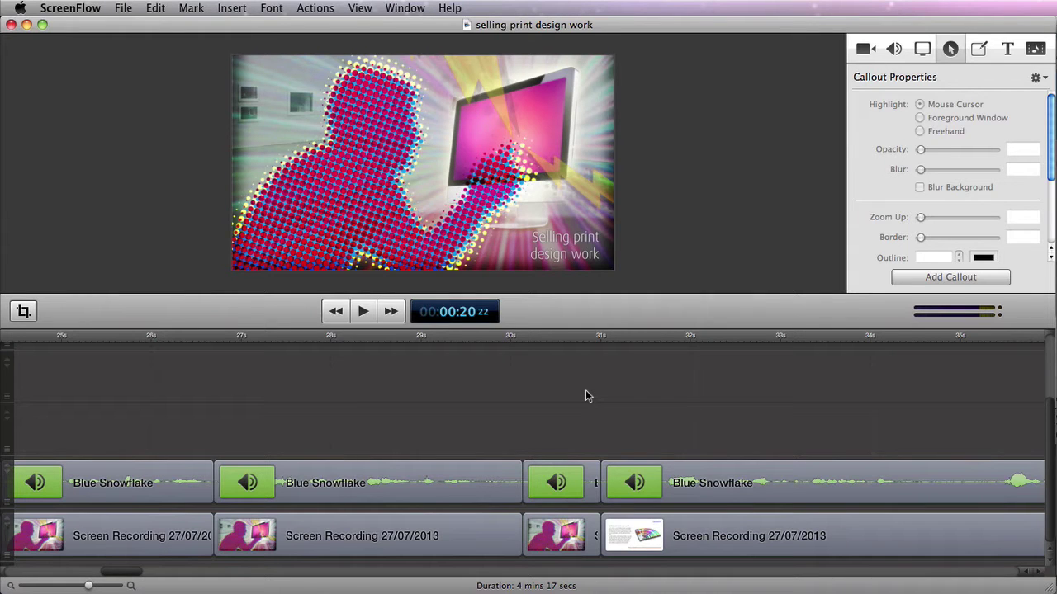
click(567, 571)
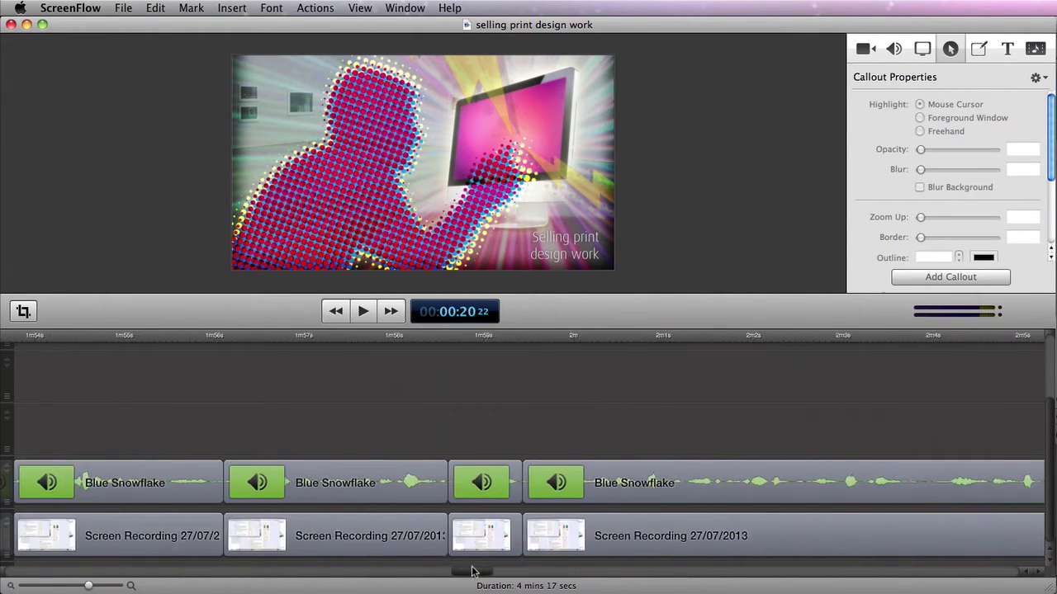
drag(567, 571, 1001, 560)
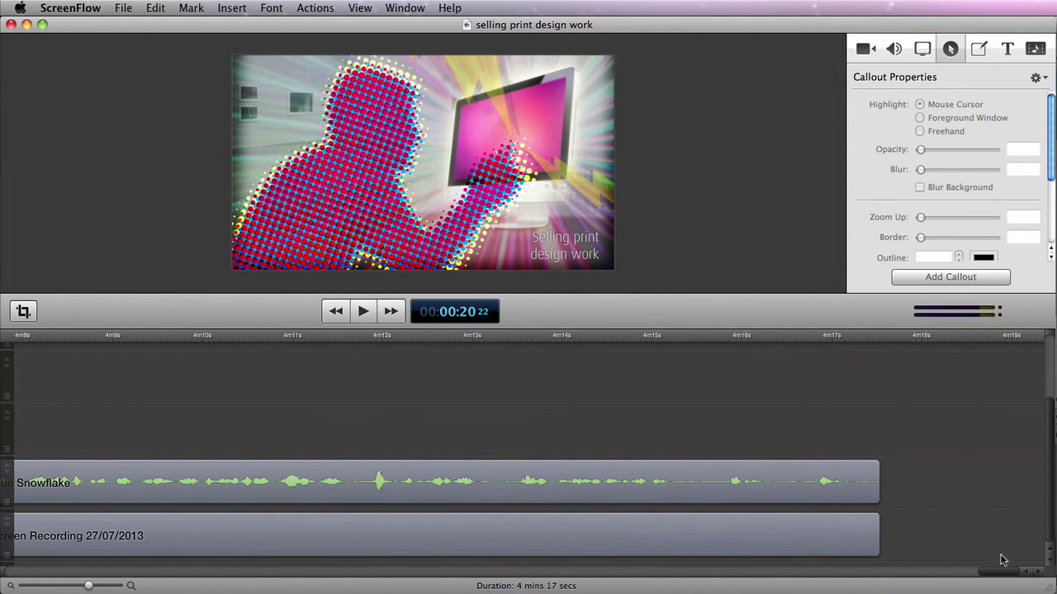
scroll(477, 495, left, 20)
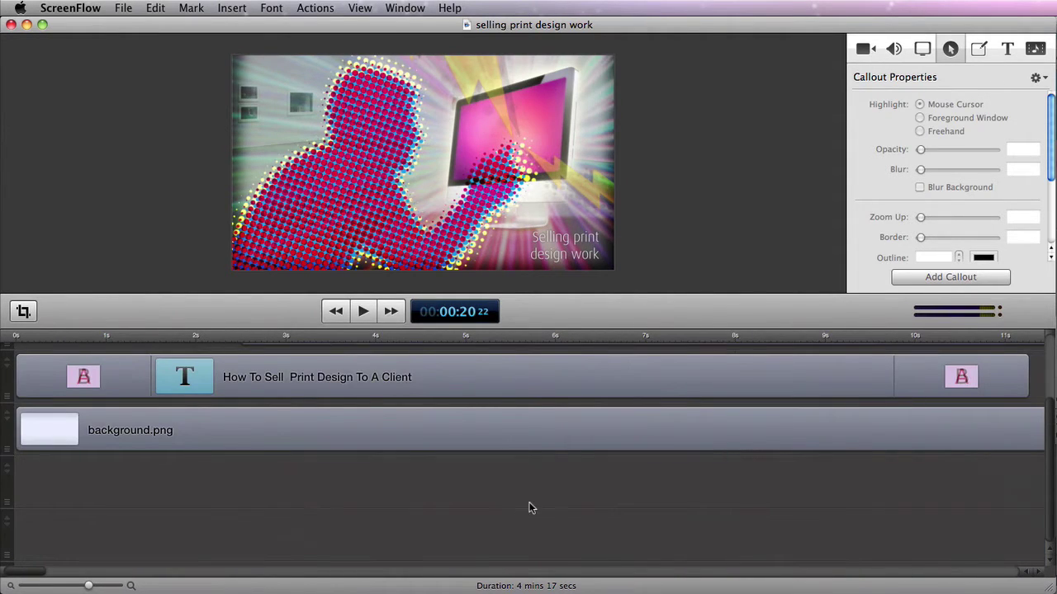
scroll(464, 358, up, 3)
key(super+a)
Copy the intro clips and paste them into the Doing The Accounts project
key(super+c)
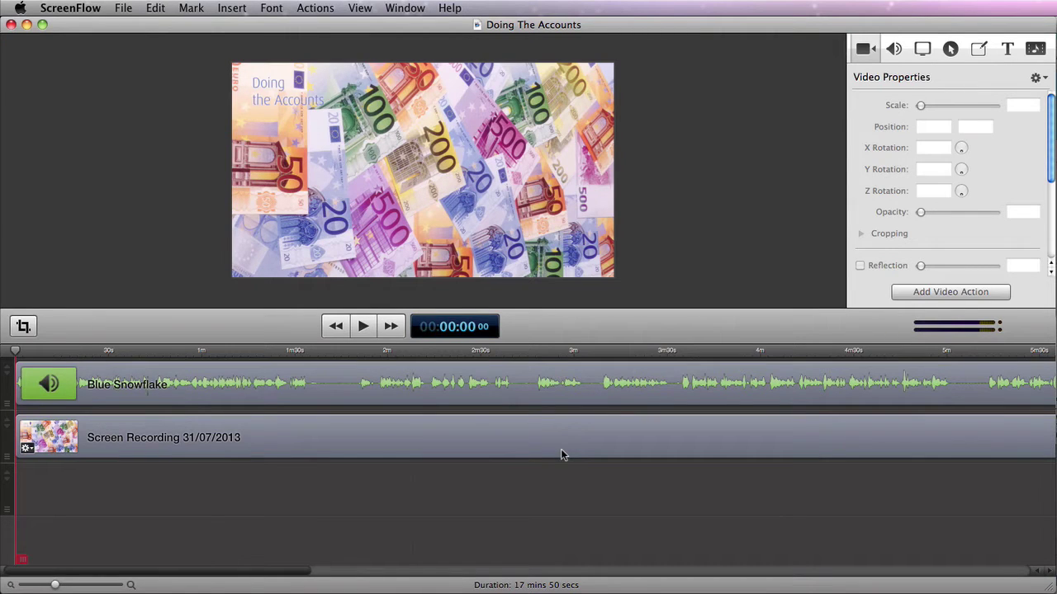
key(super+v)
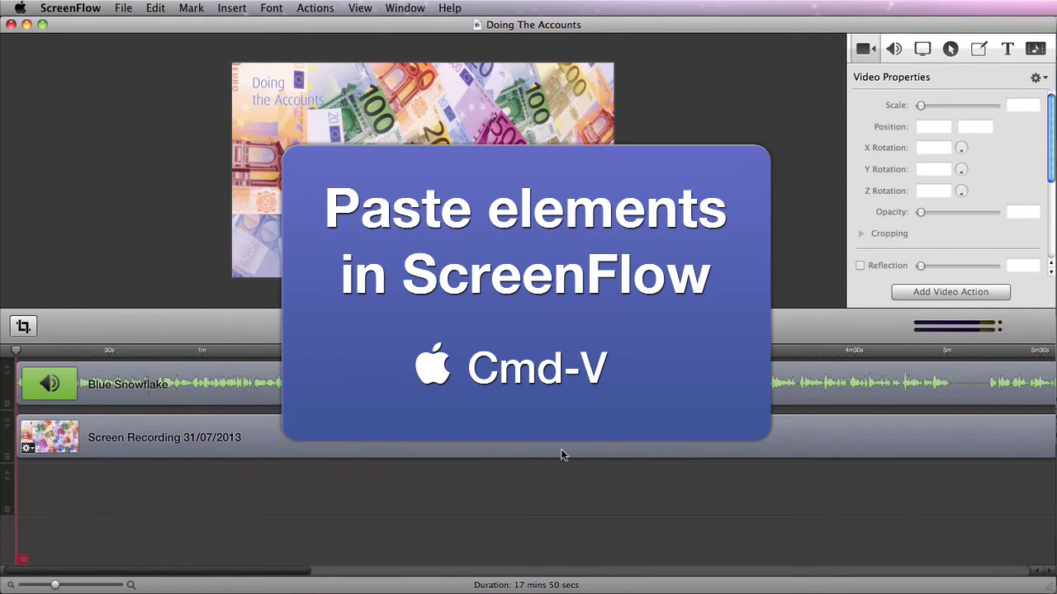
key(super+v)
Marquee-select the Blue Snowflake narration and screen recording and move them after the intro
scroll(369, 472, down, 2)
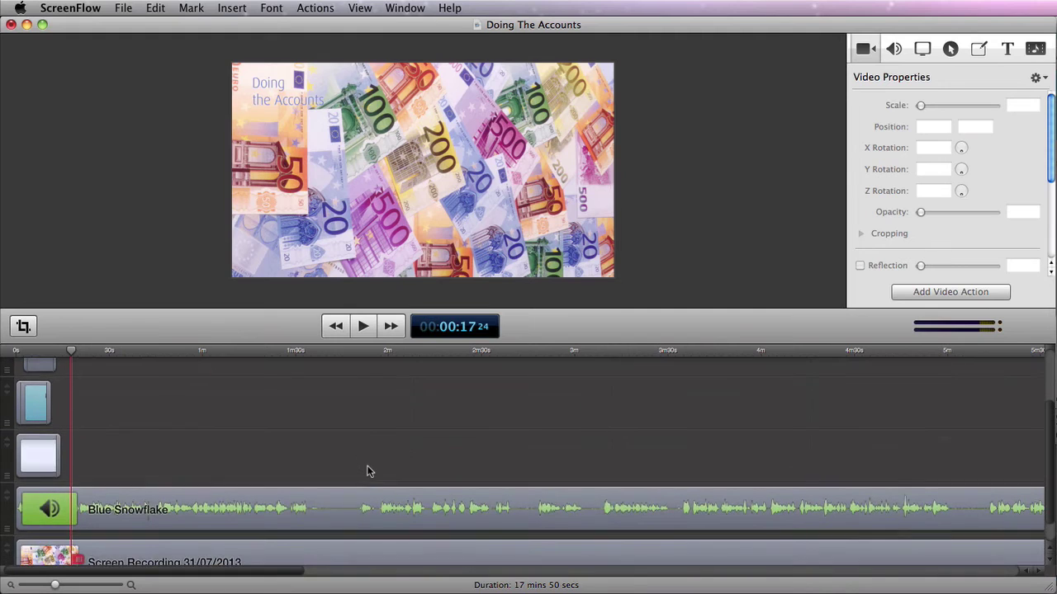
scroll(369, 471, up, 5)
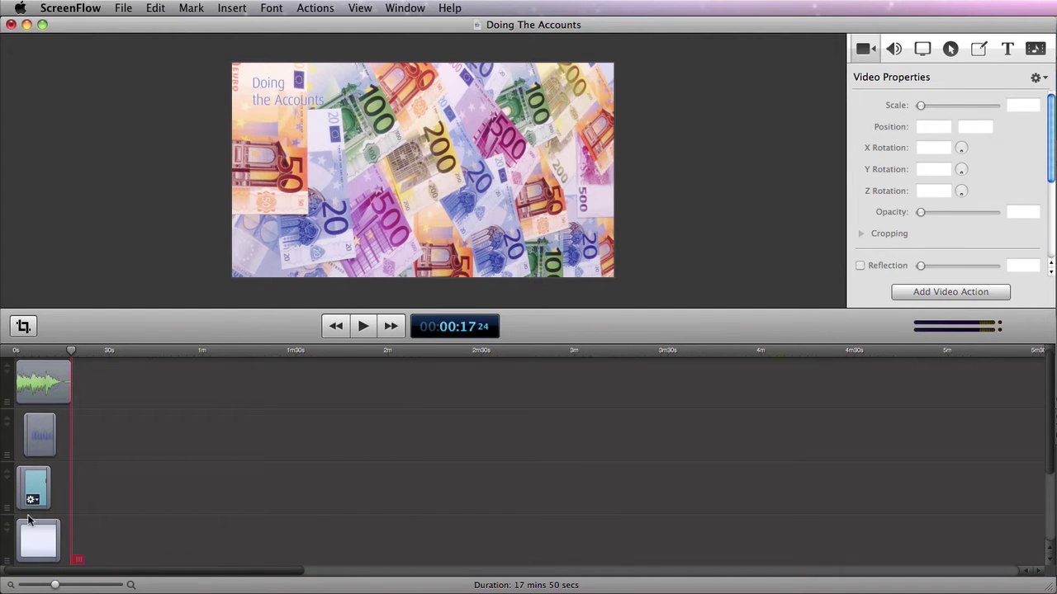
scroll(160, 487, down, 2)
scroll(98, 500, down, 1)
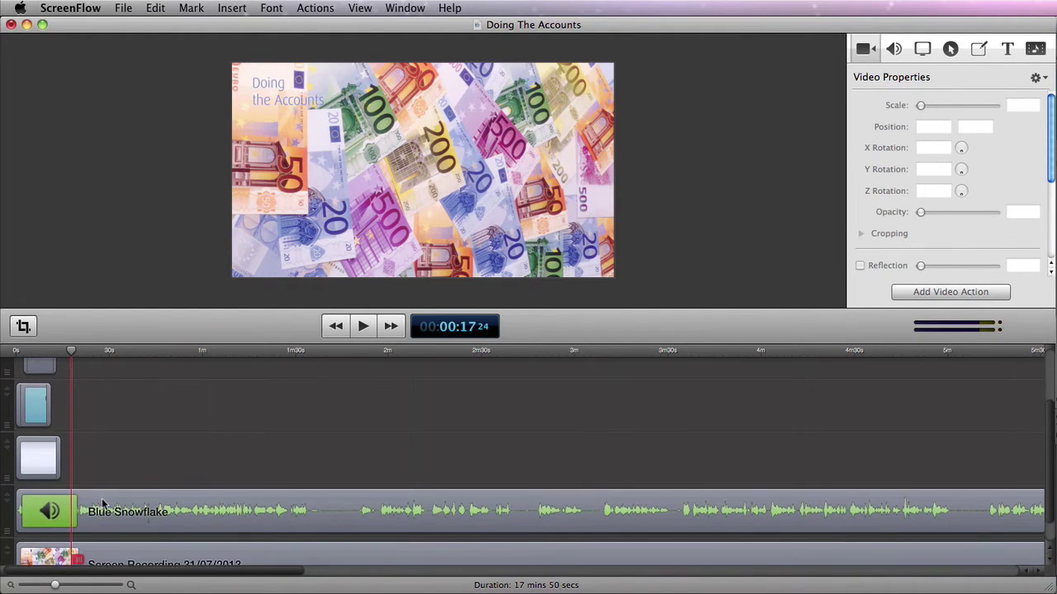
drag(104, 463, 139, 555)
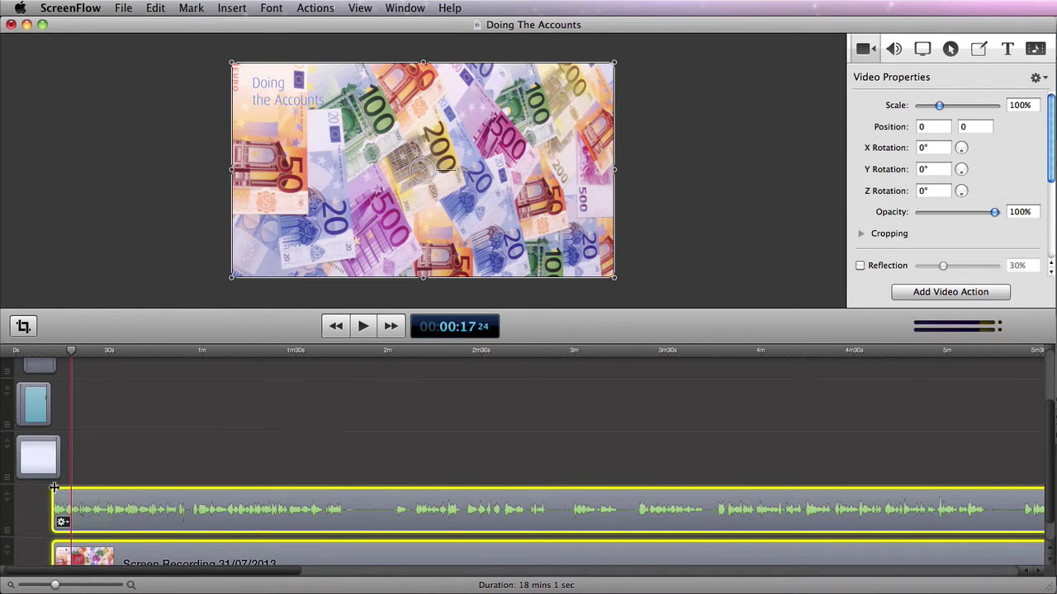
mouse_move(53, 470)
scroll(42, 512, down, 2)
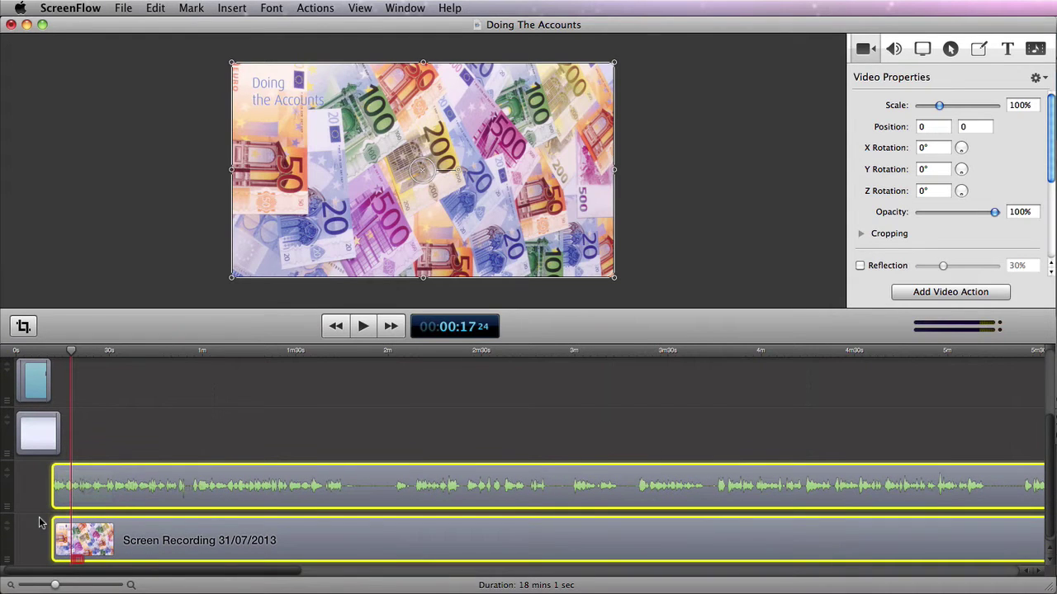
Replace the pasted title text with 'Doing The Accounts'
click(33, 352)
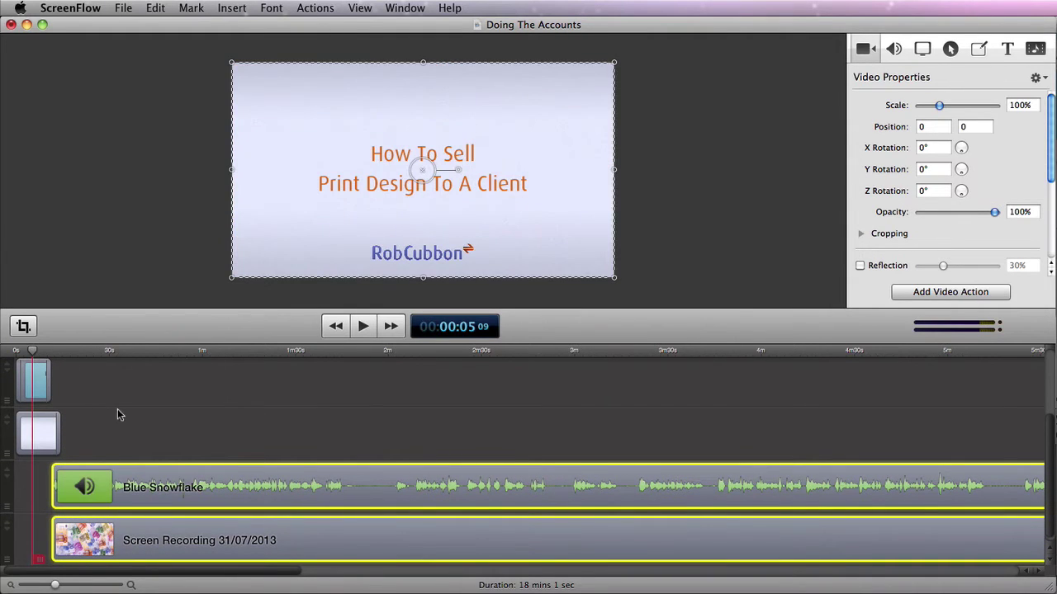
click(40, 378)
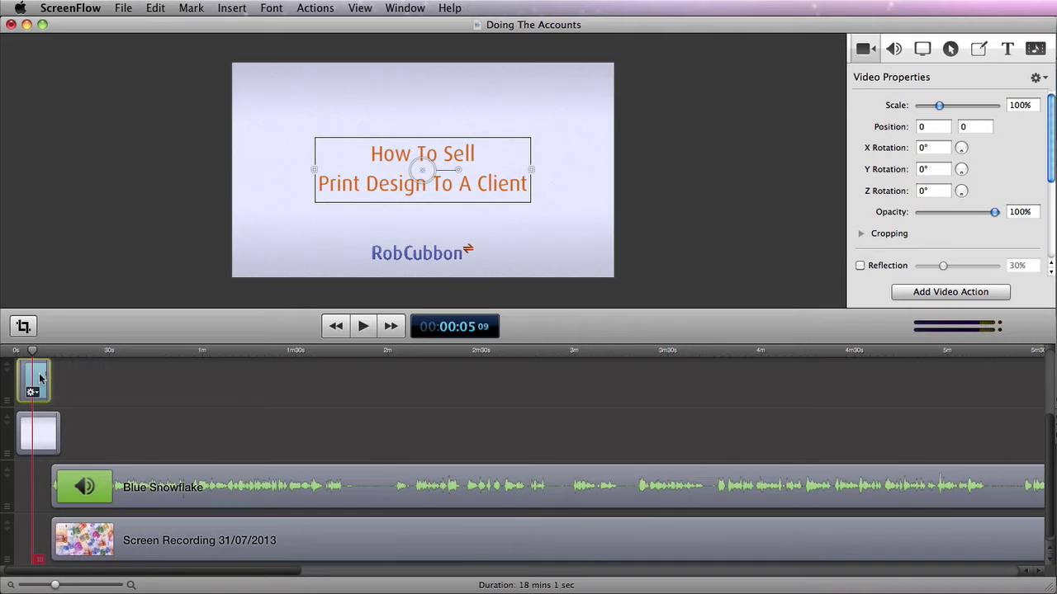
drag(371, 153, 575, 203)
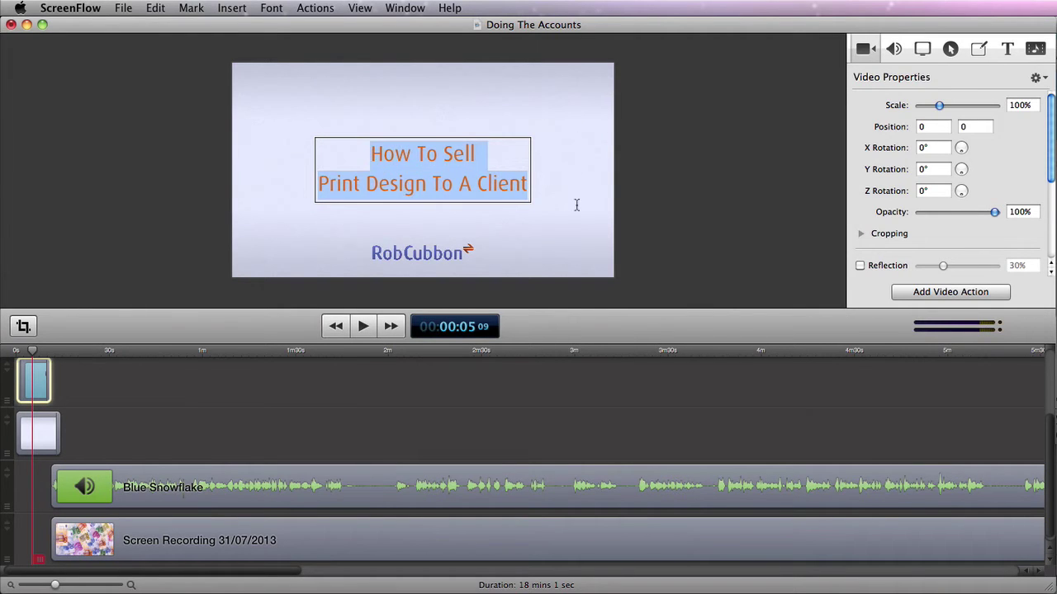
text(Doing The Accounts)
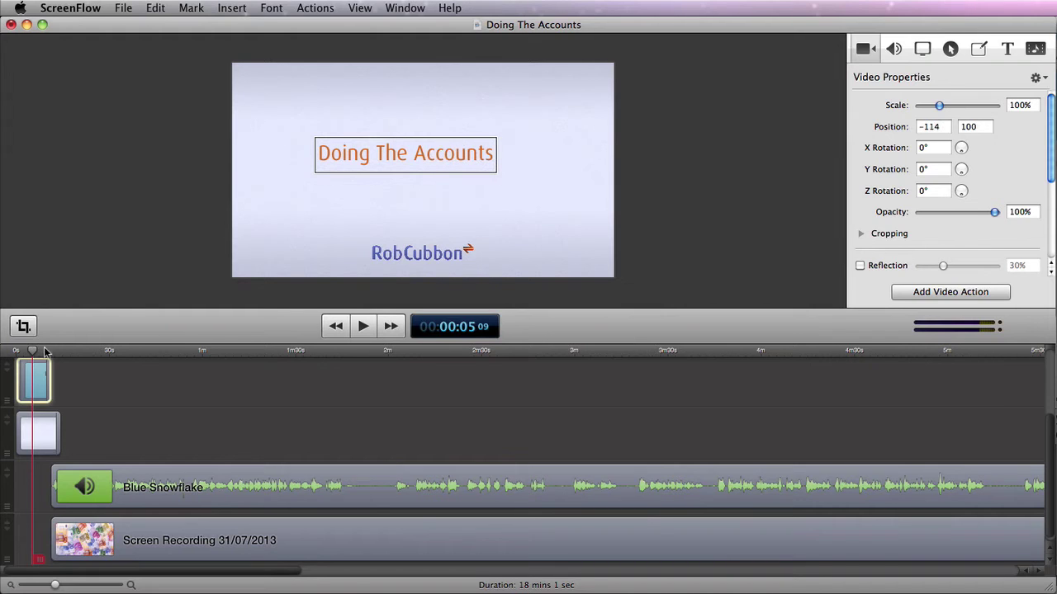
Centre the title text on the slide at Position 1,0 and deselect the clip
click(41, 382)
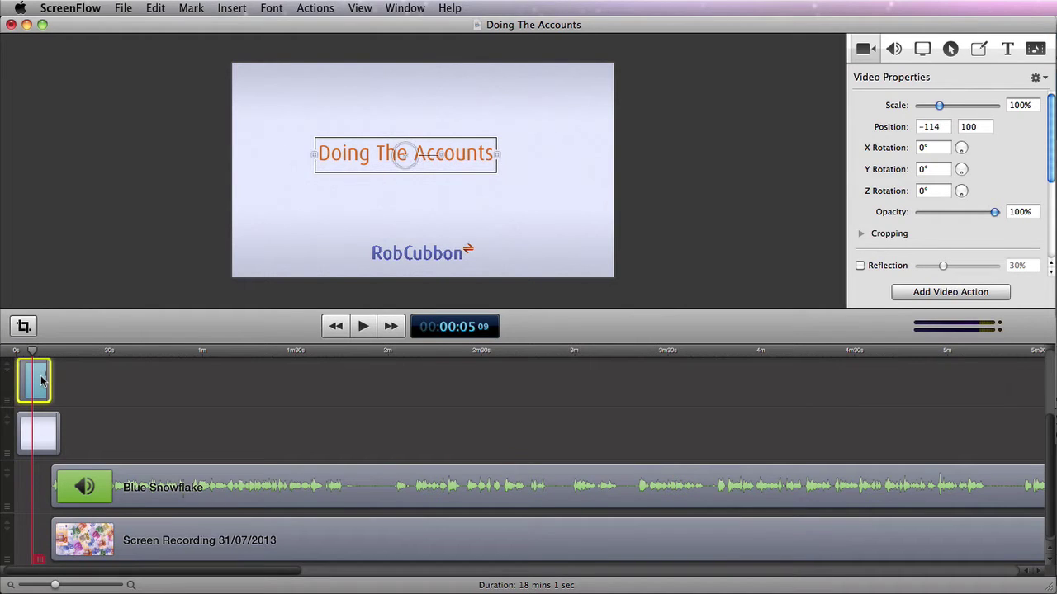
drag(340, 155, 359, 172)
click(12, 400)
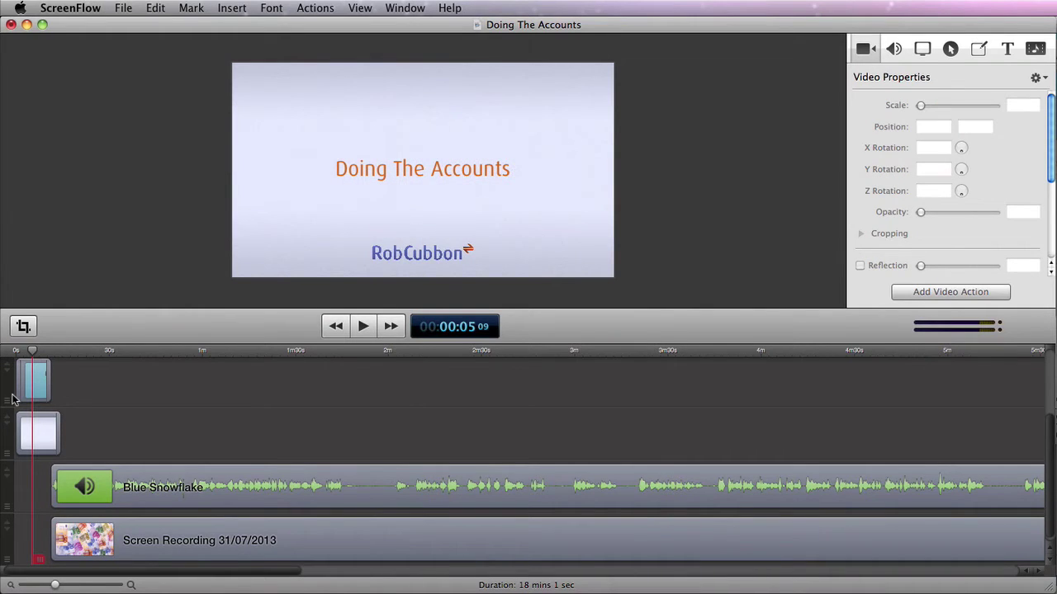
Play the intro, pause at 00:15, and zoom in on the timeline
key(space)
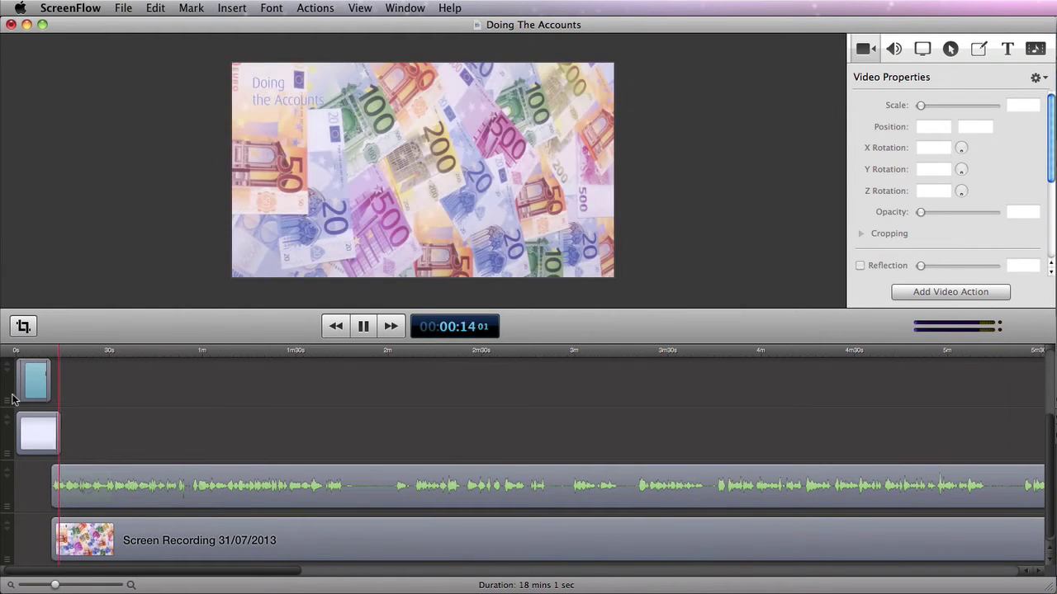
key(space)
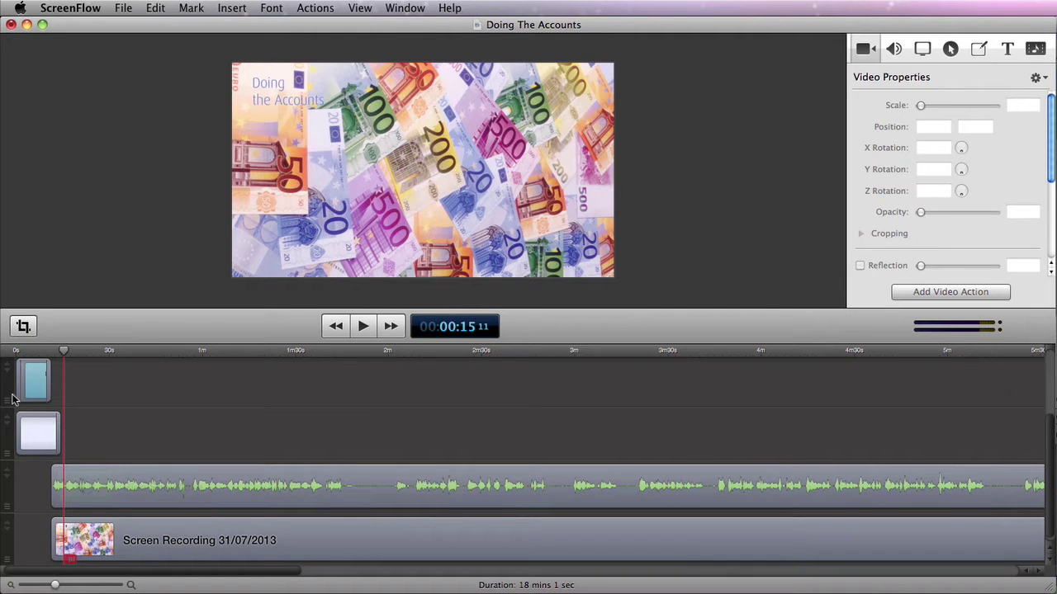
key(super+equal)
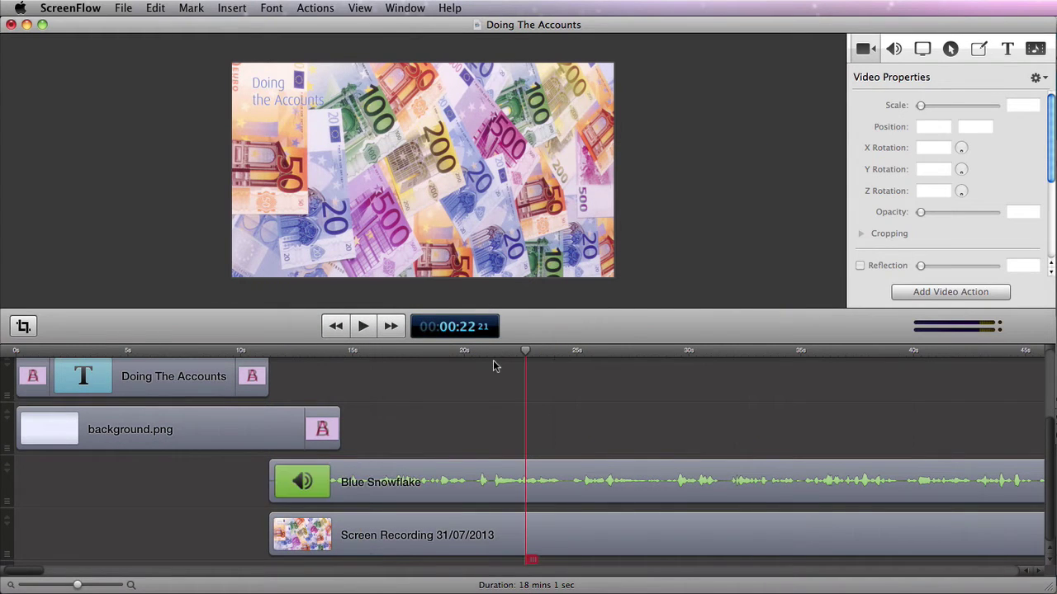
Zoom in further and play the narration around 20.5–21 s to find the gap
key(super+equal)
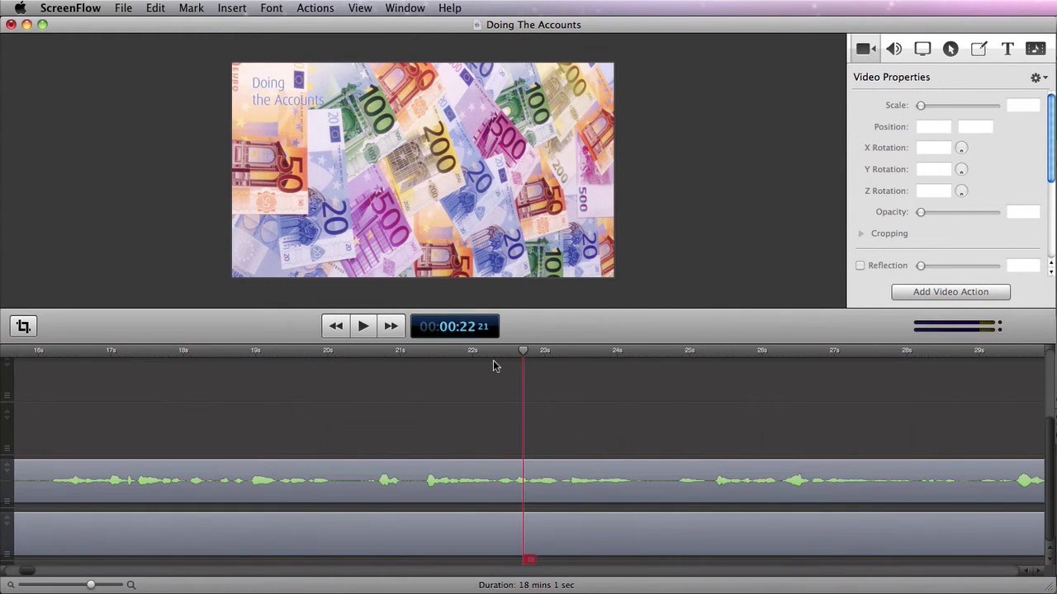
click(368, 358)
key(space)
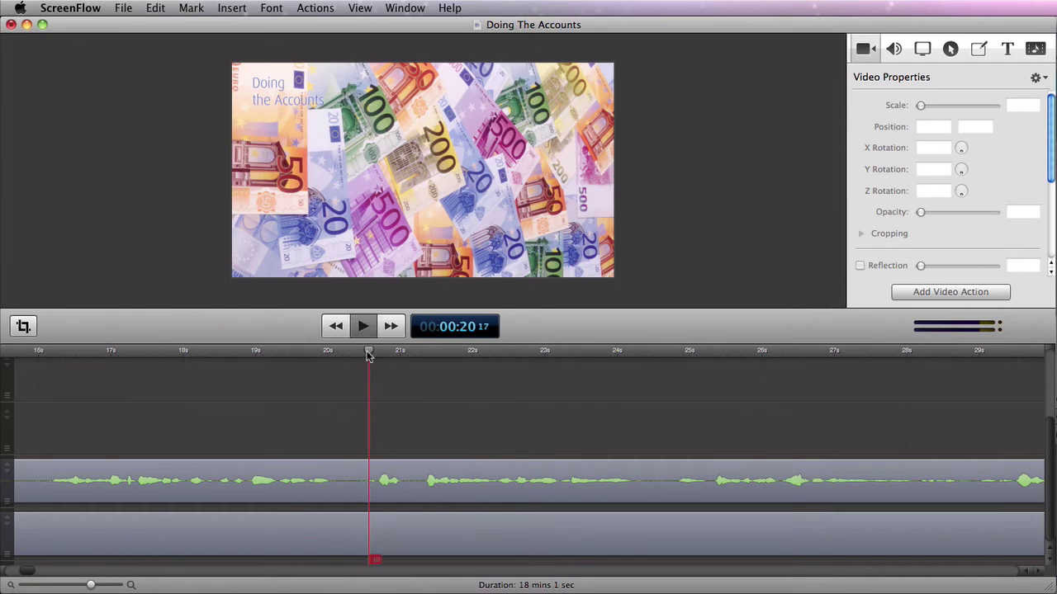
key(space)
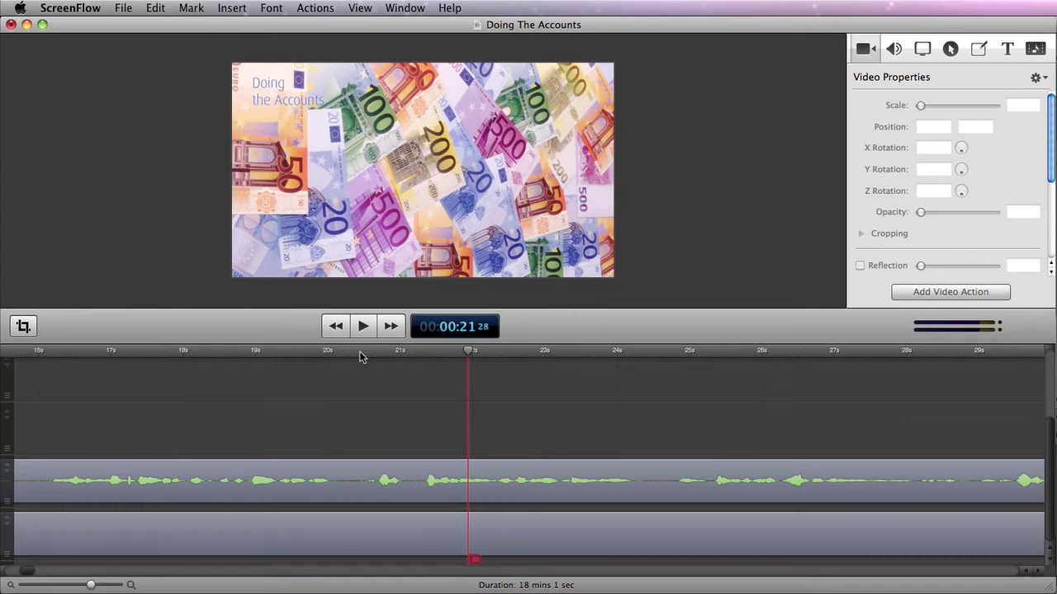
Mark the silent gap at 21 s as a range and ripple-delete it
click(402, 353)
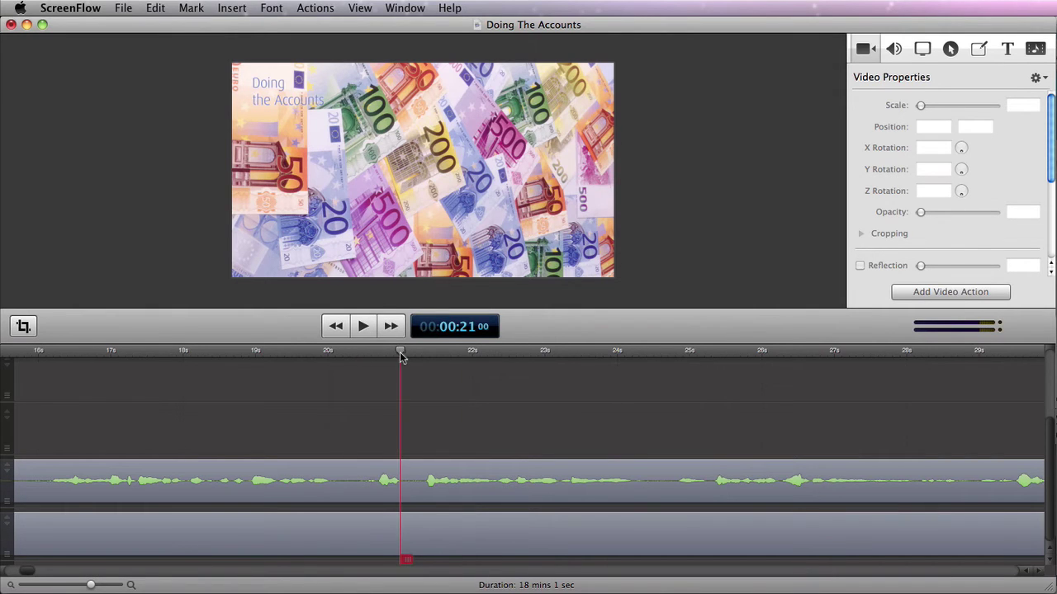
key(super+i)
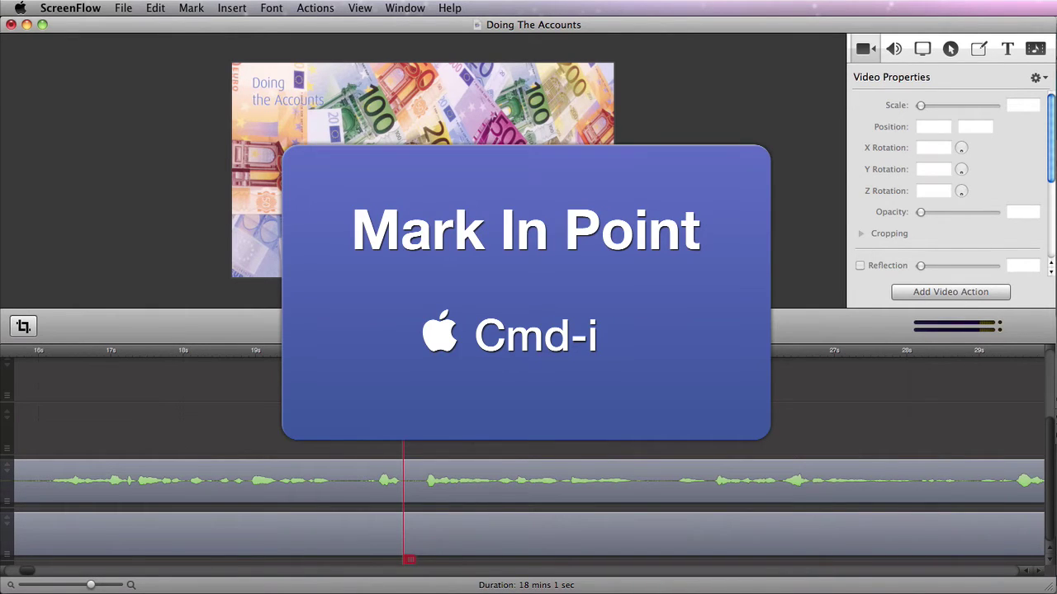
key(super+i)
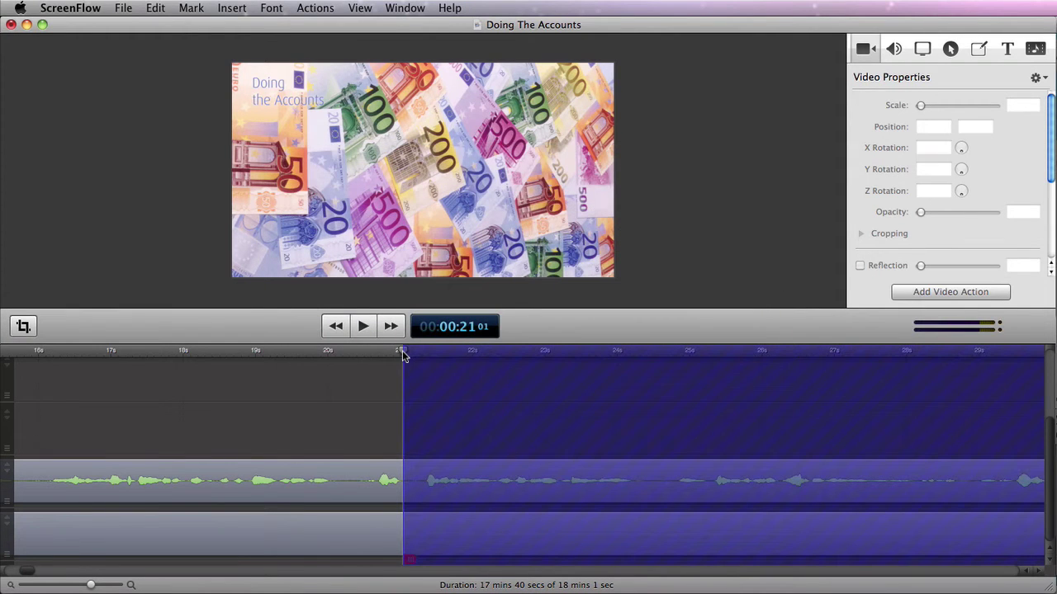
drag(403, 354, 424, 360)
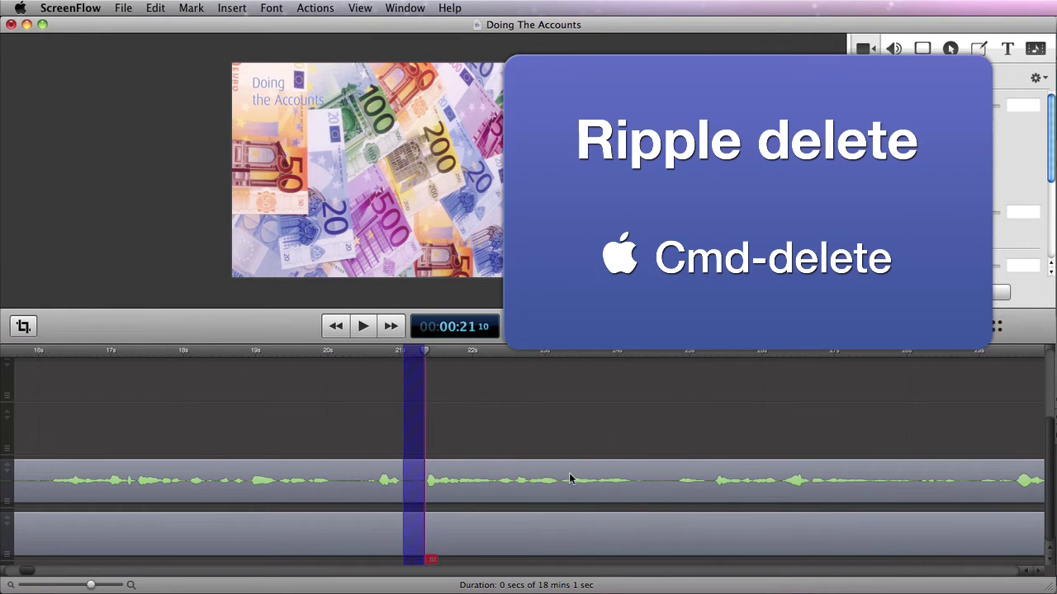
key(super+BackSpace)
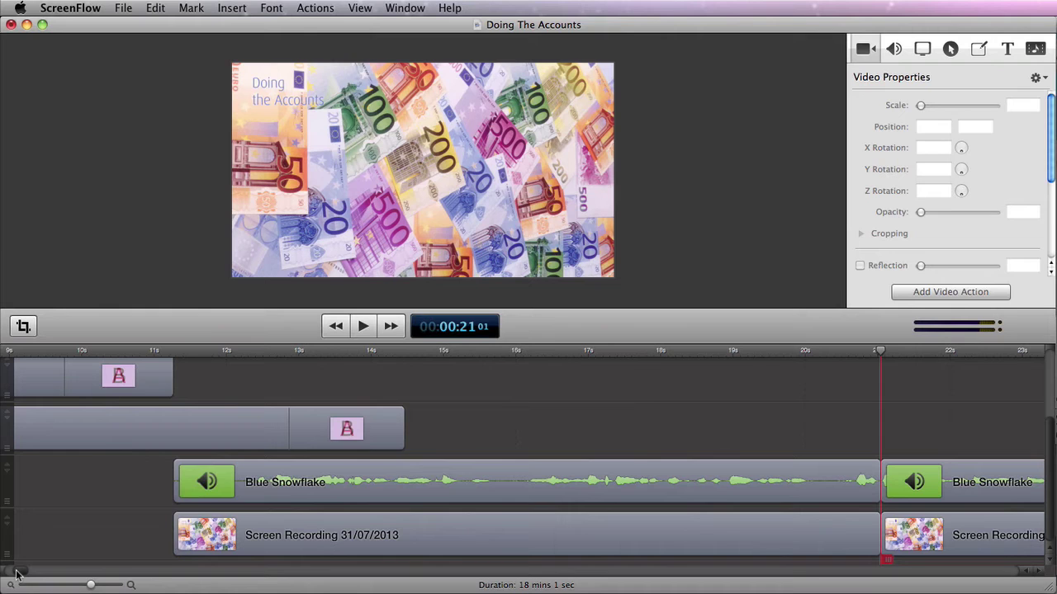
Split the narration and screen recording at 18:00 near the timeline's end
drag(17, 573, 1011, 573)
click(852, 350)
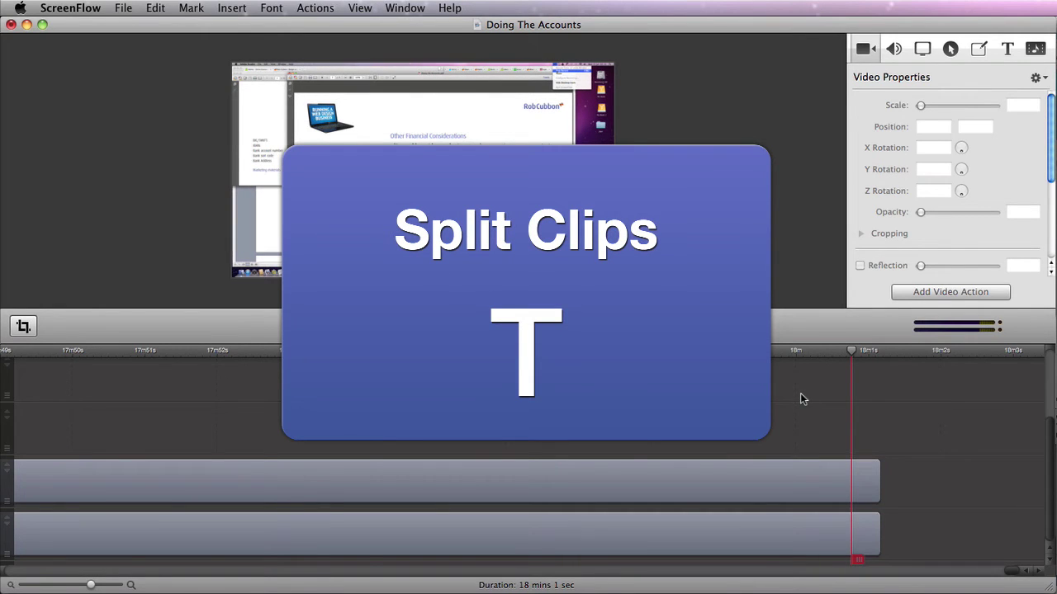
key(t)
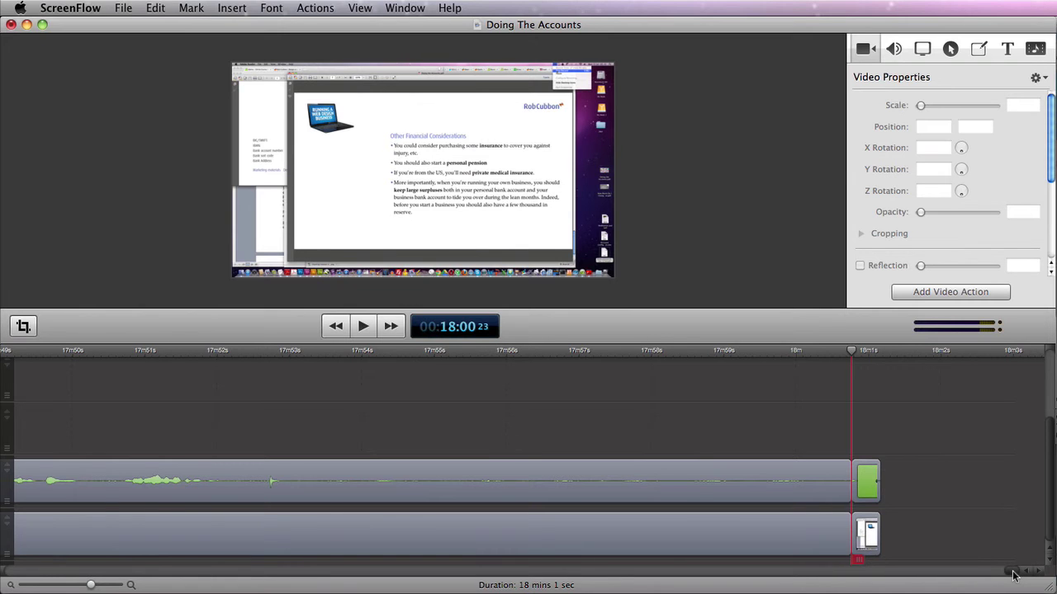
Play back from about 20 s to check the removed gap
drag(1014, 570, 33, 571)
click(511, 350)
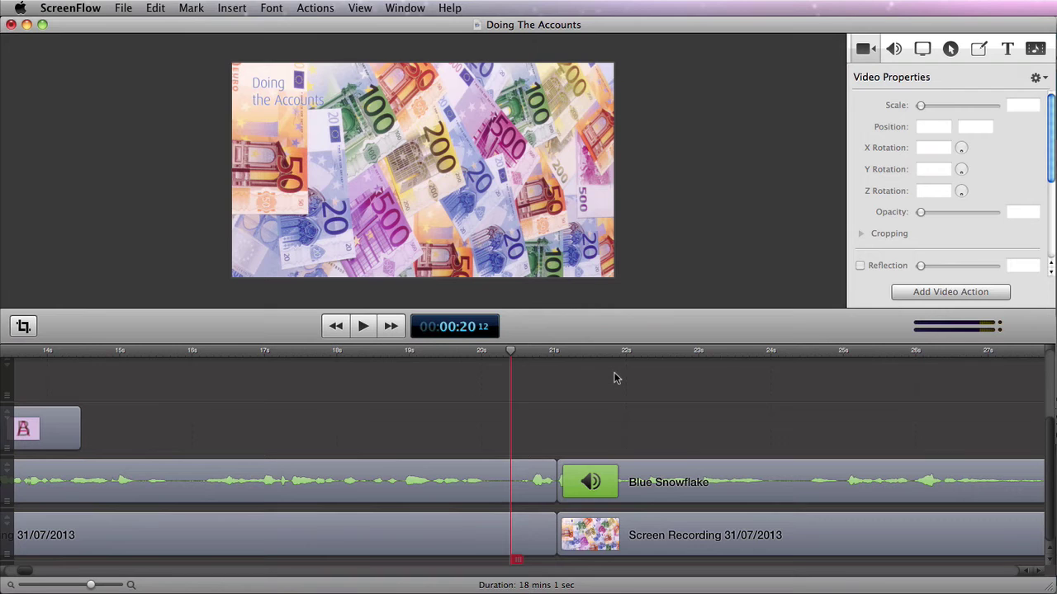
key(space)
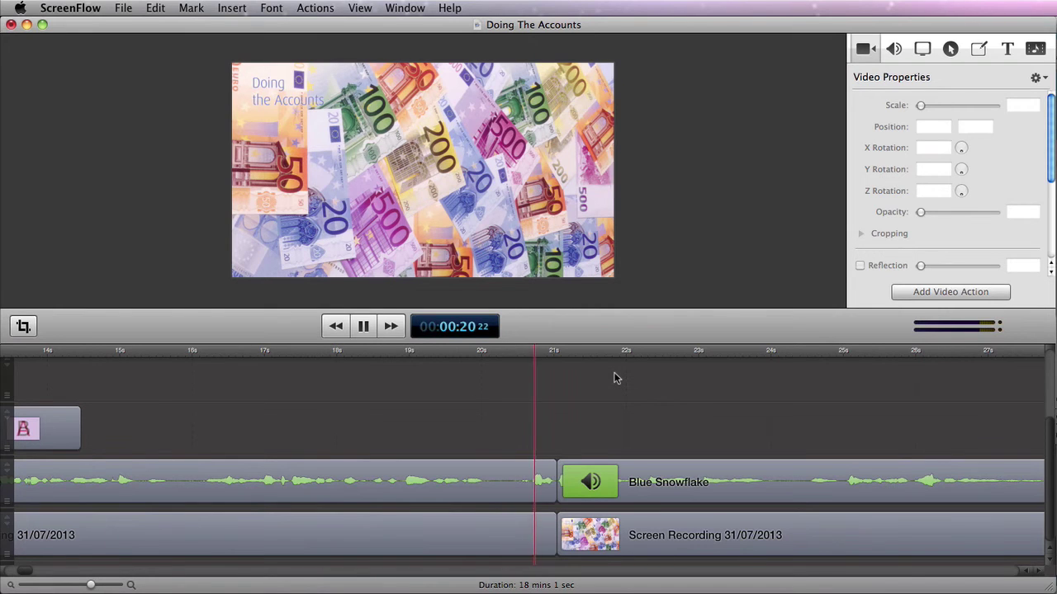
Play through the next narration gap around 34 s to locate it
click(708, 351)
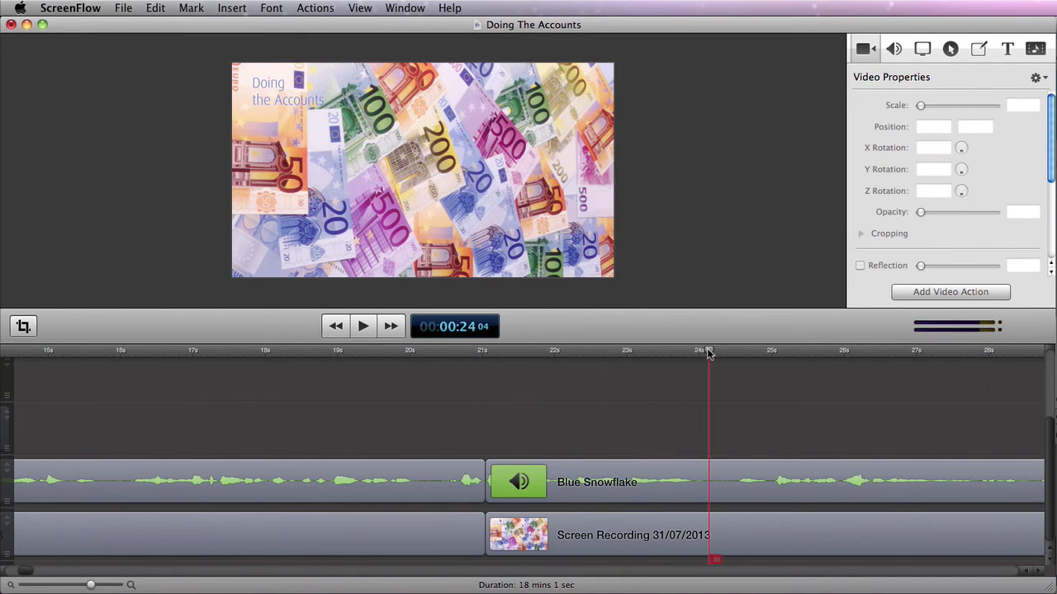
scroll(576, 419, right, 5)
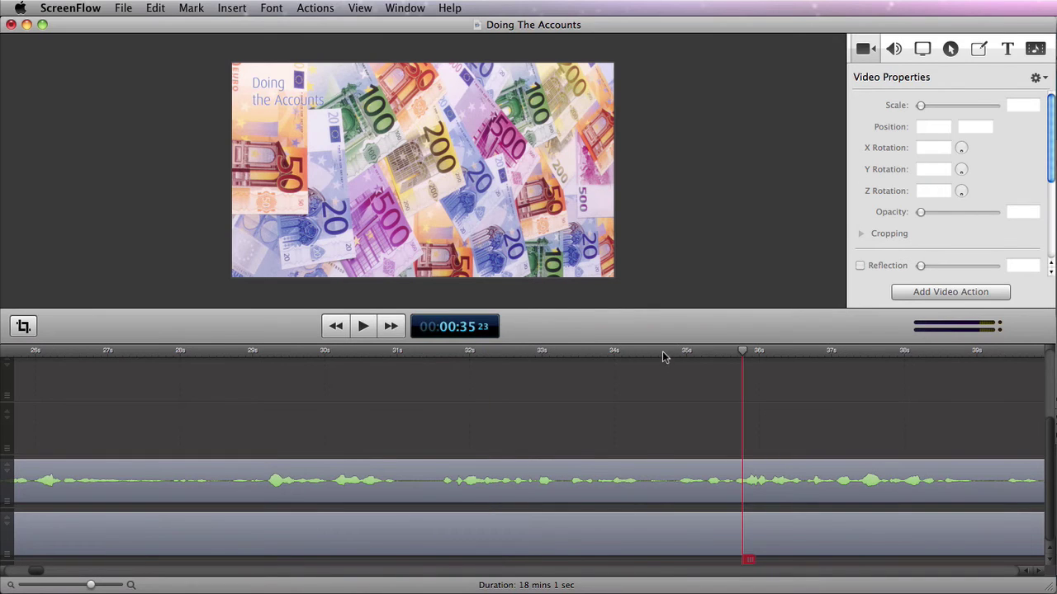
click(651, 351)
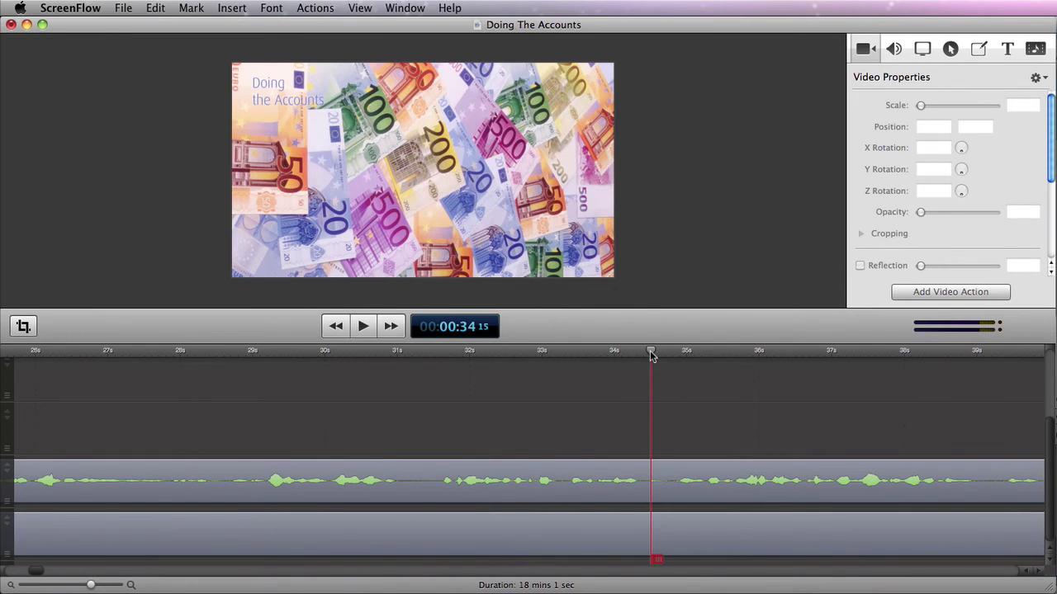
key(space)
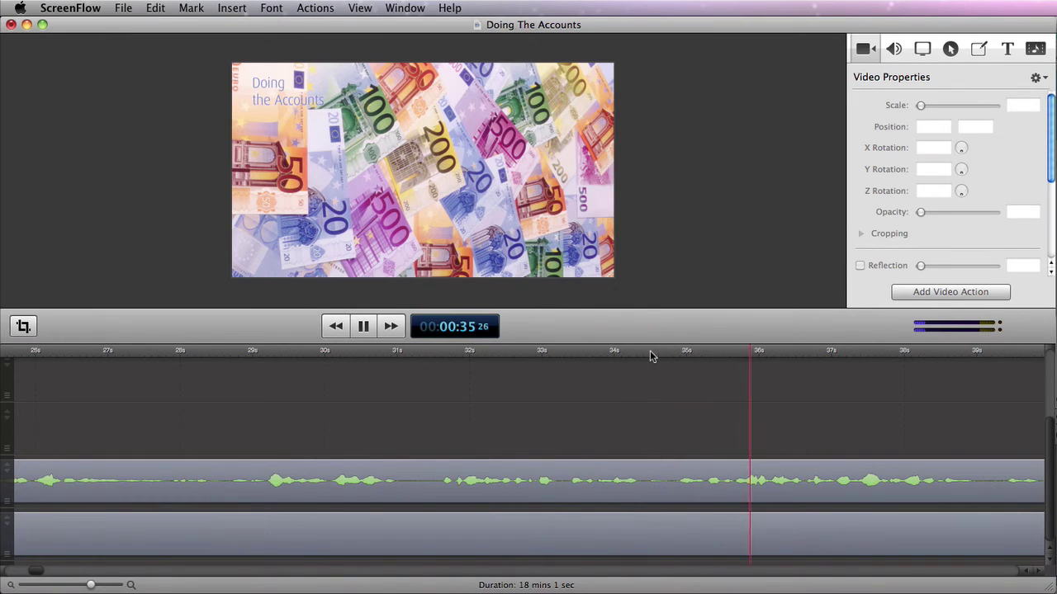
key(space)
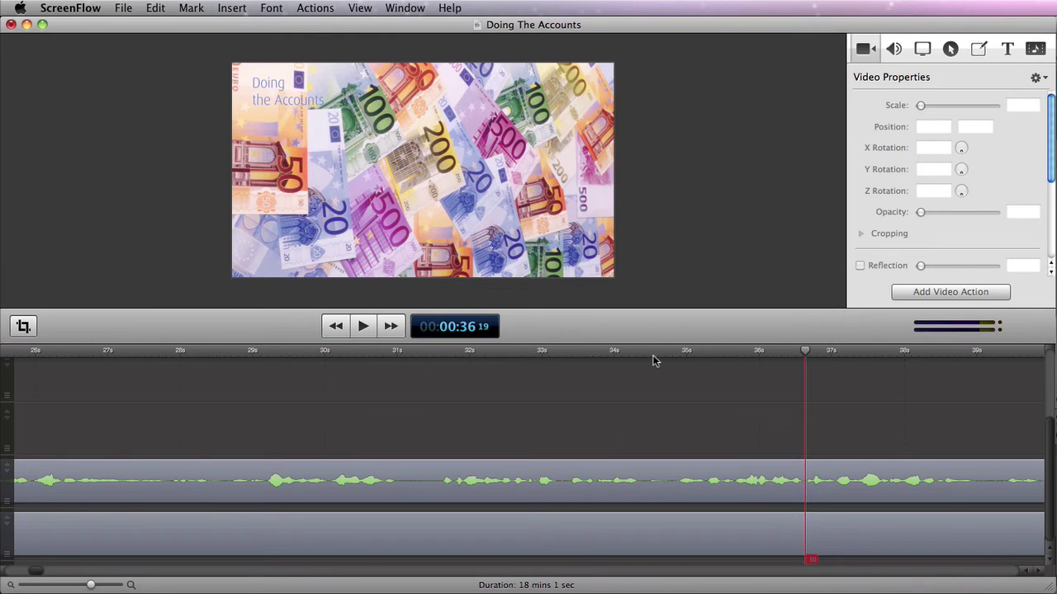
Mark the 34–35 s silent gap with in and out points and ripple-delete it
drag(637, 355, 644, 355)
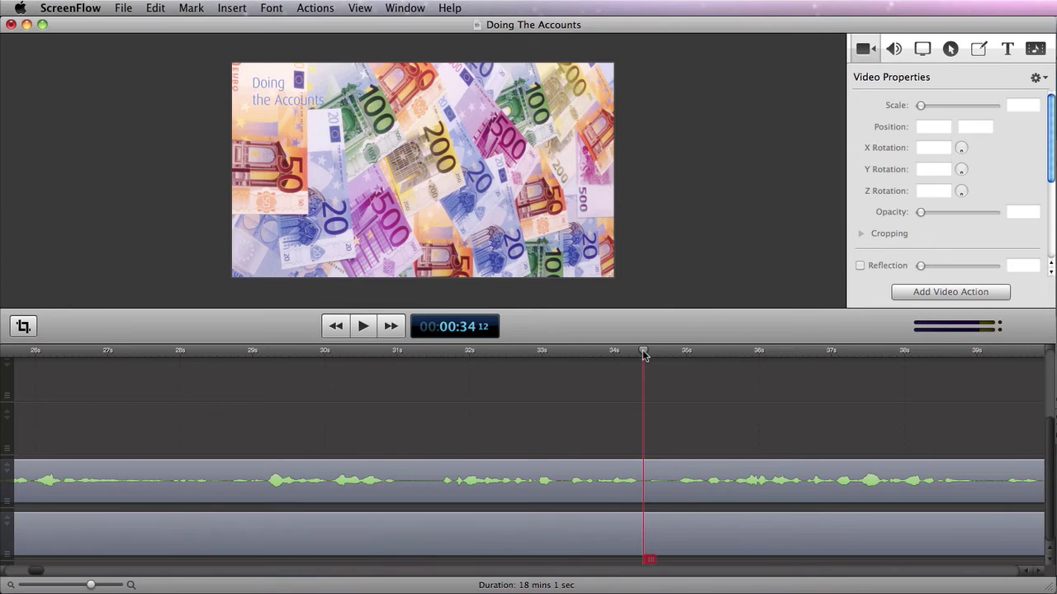
key(i)
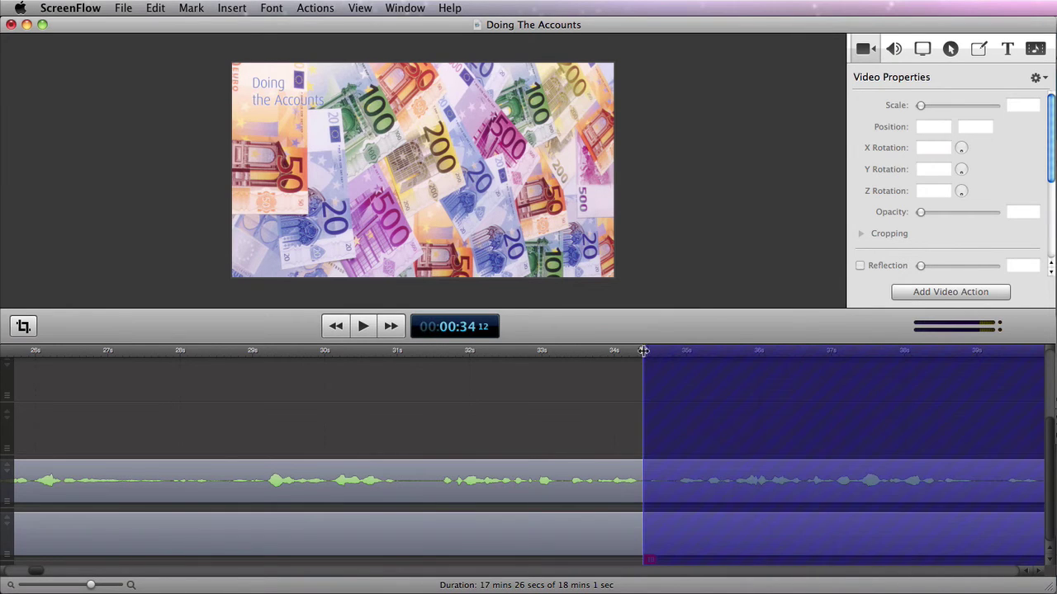
key(o)
drag(646, 354, 705, 356)
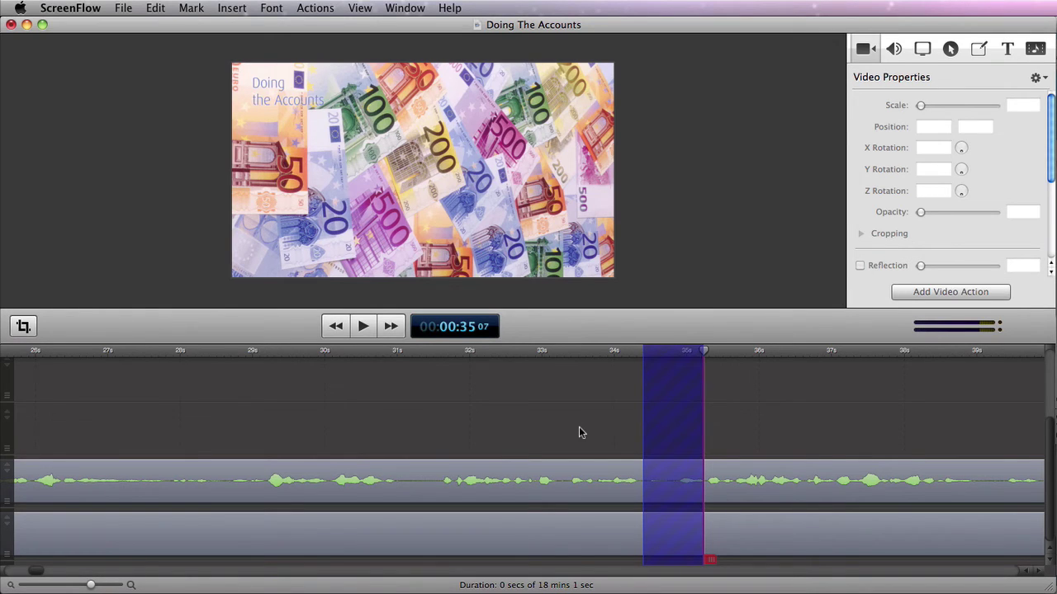
key(Delete)
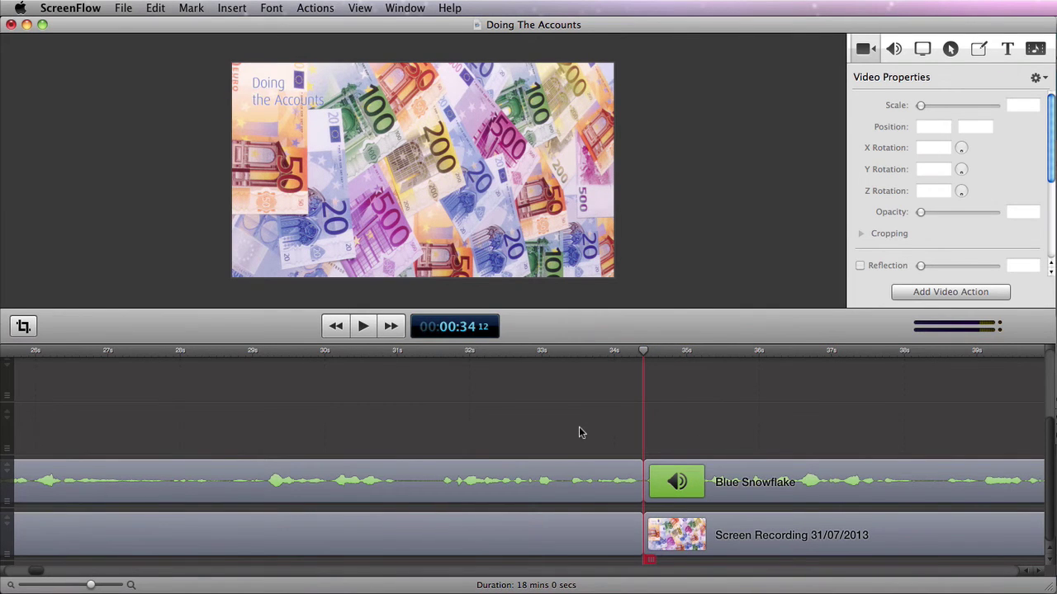
Find the 44–47 s pause, mark it as a range, delete it, and replay the cut
key(space)
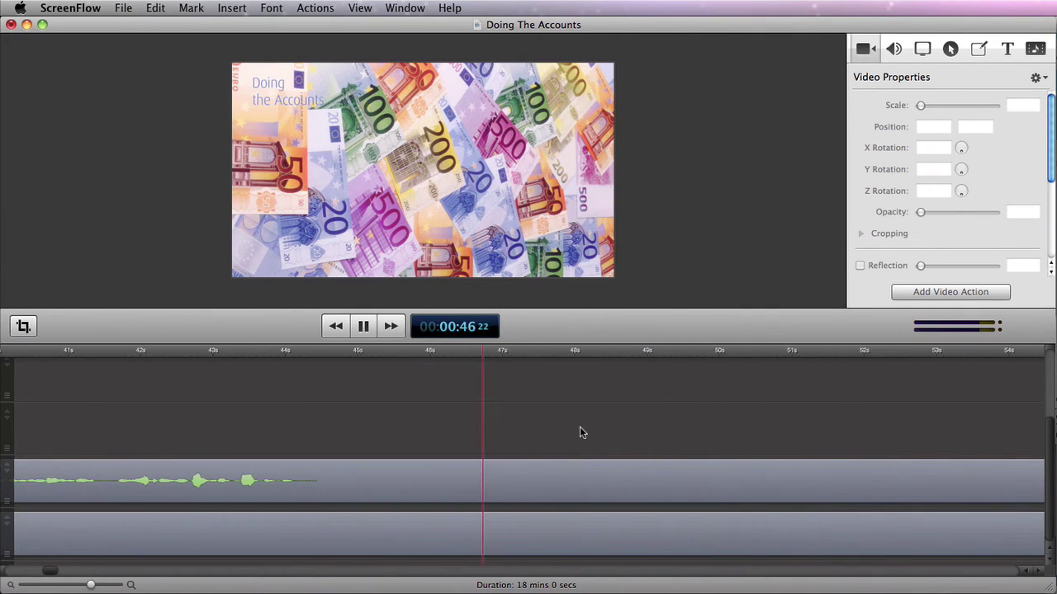
key(space)
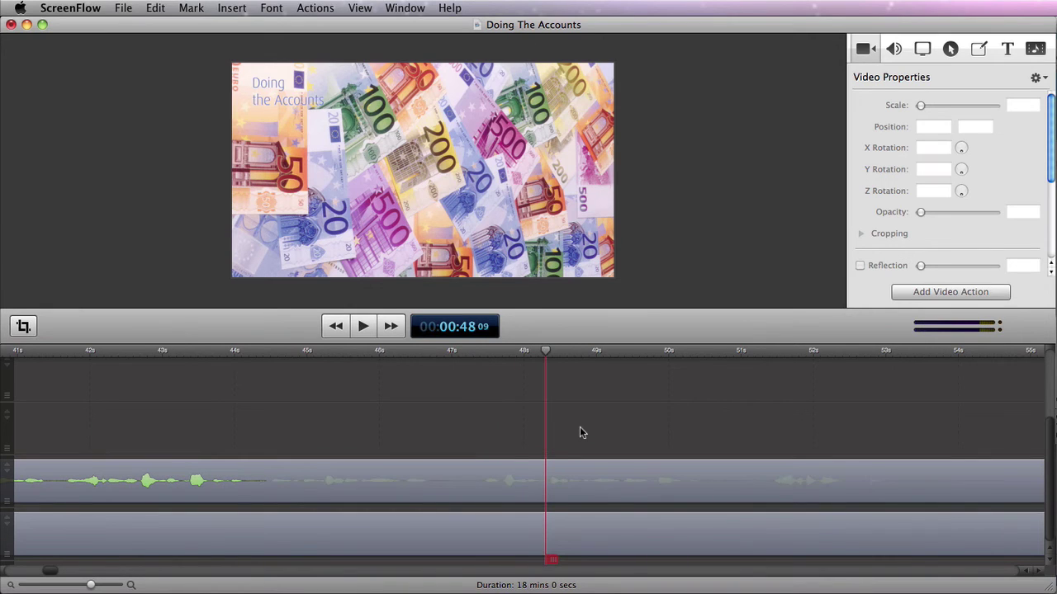
drag(233, 351, 247, 360)
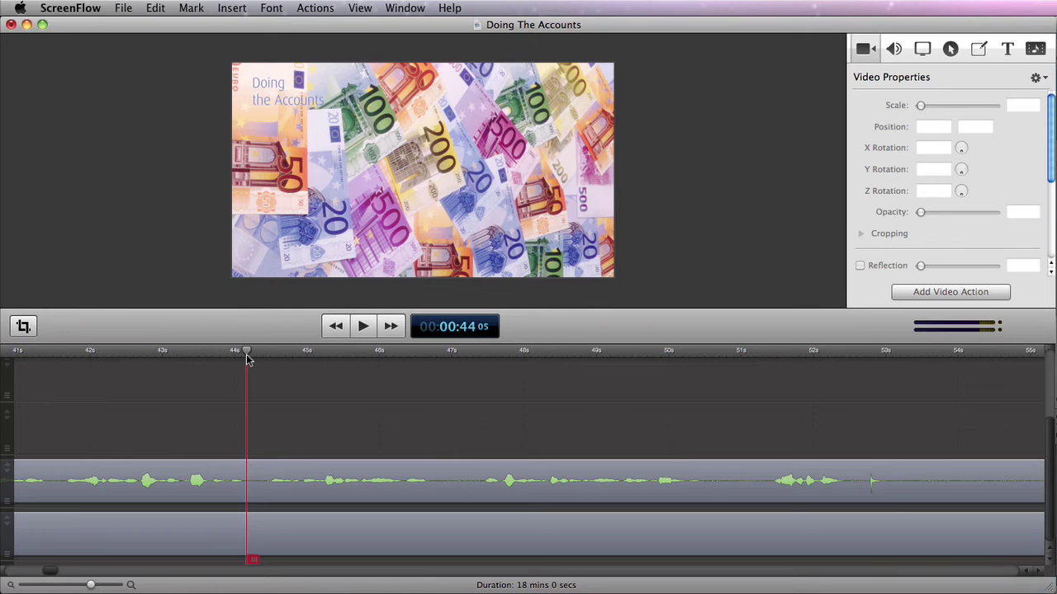
key(i)
drag(278, 358, 461, 388)
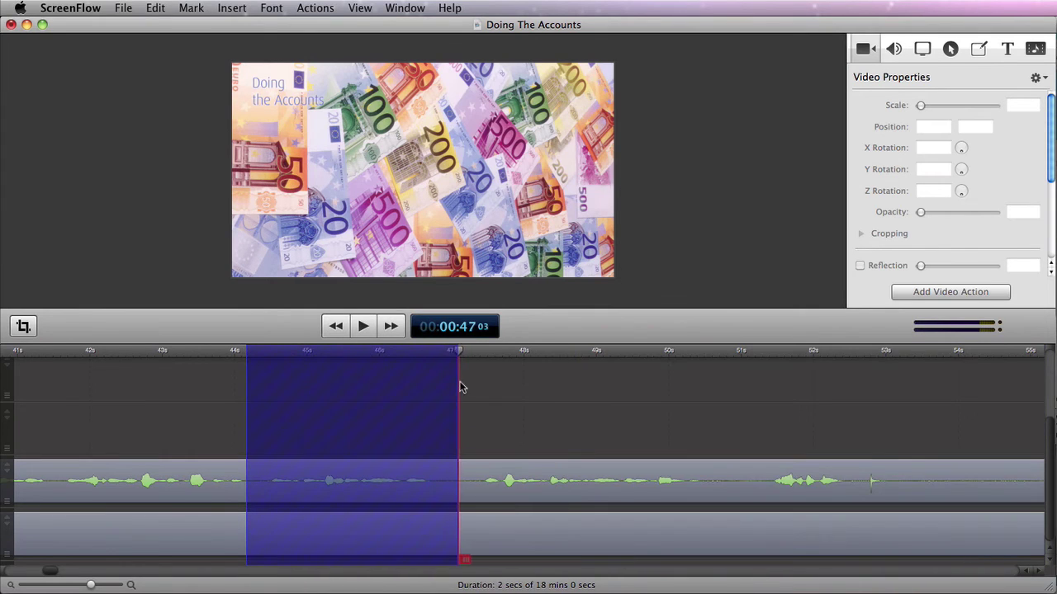
key(BackSpace)
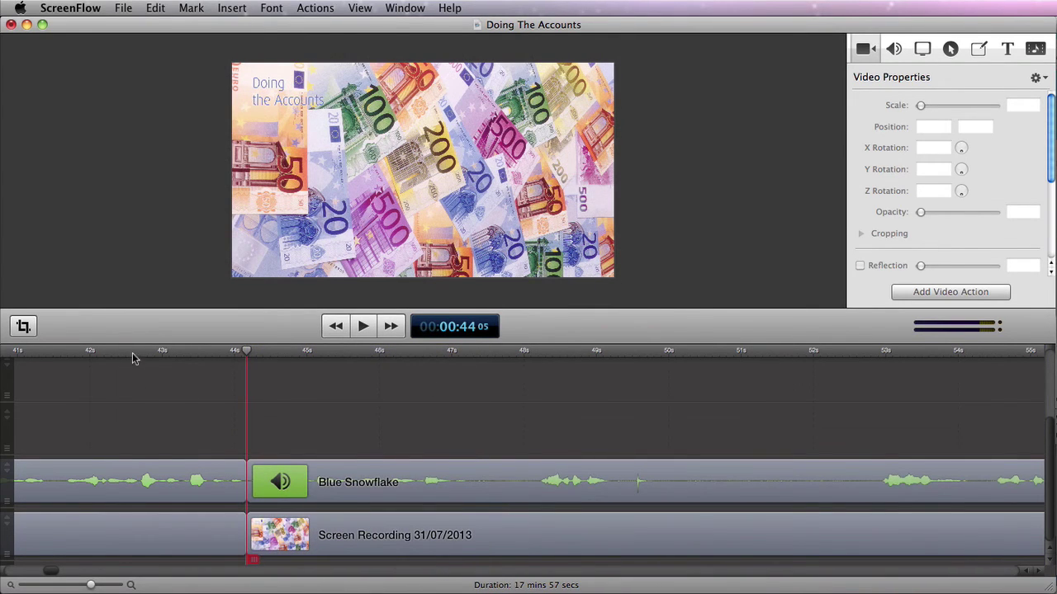
click(135, 357)
key(space)
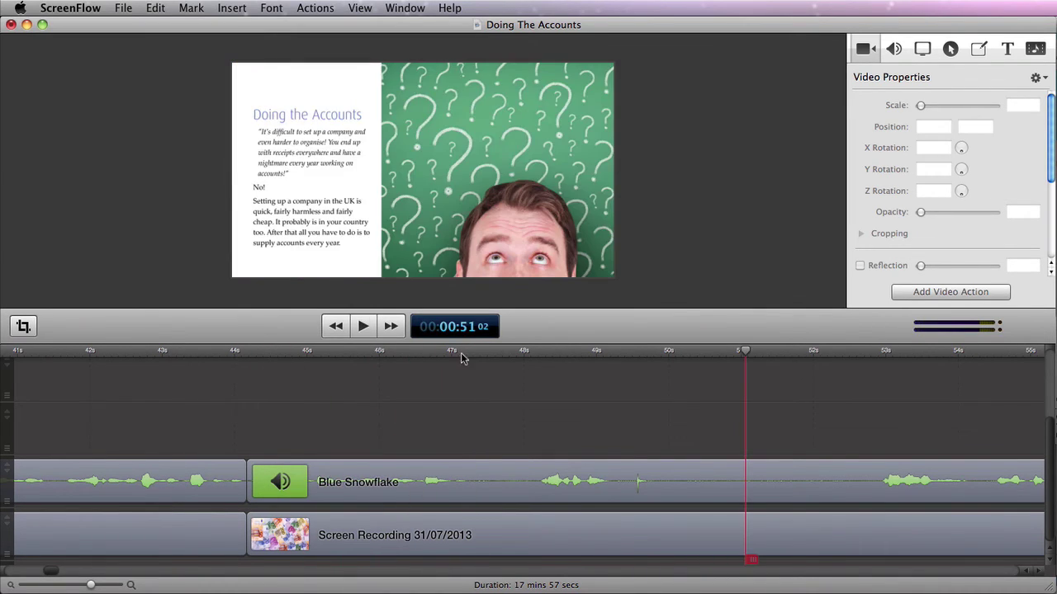
Mark and cut the 47–48 s um from both tracks
click(462, 355)
drag(462, 355, 531, 363)
key(i)
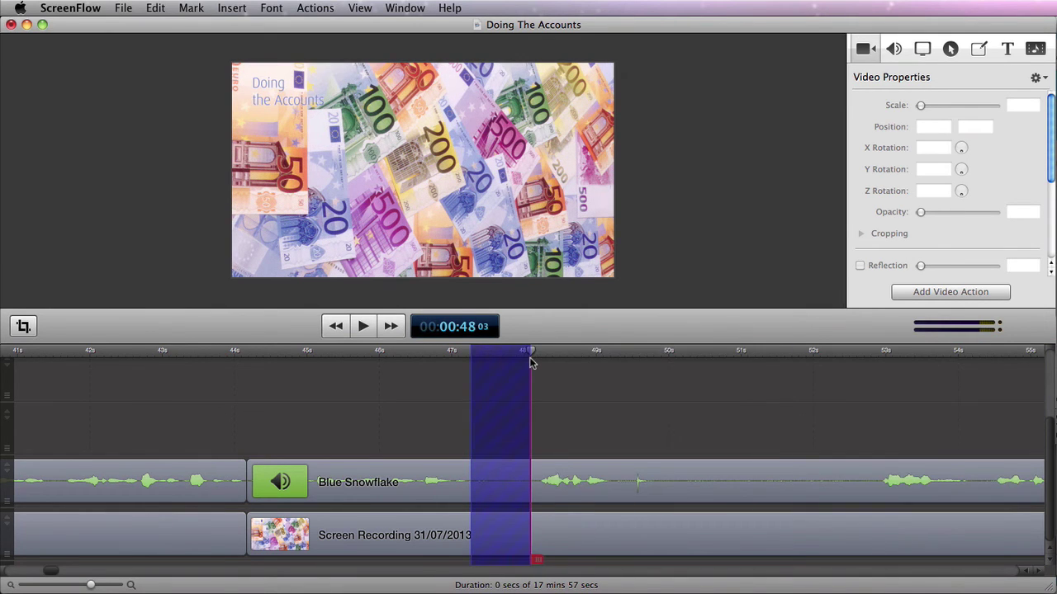
key(BackSpace)
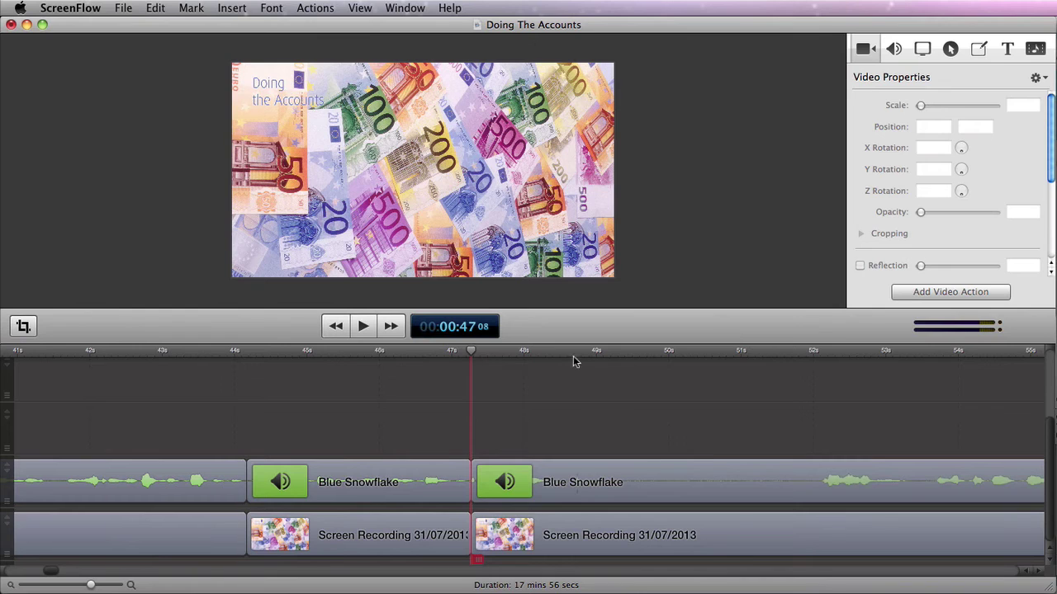
Cut the next um after 48.5 s from all tracks and play back to check it
click(560, 354)
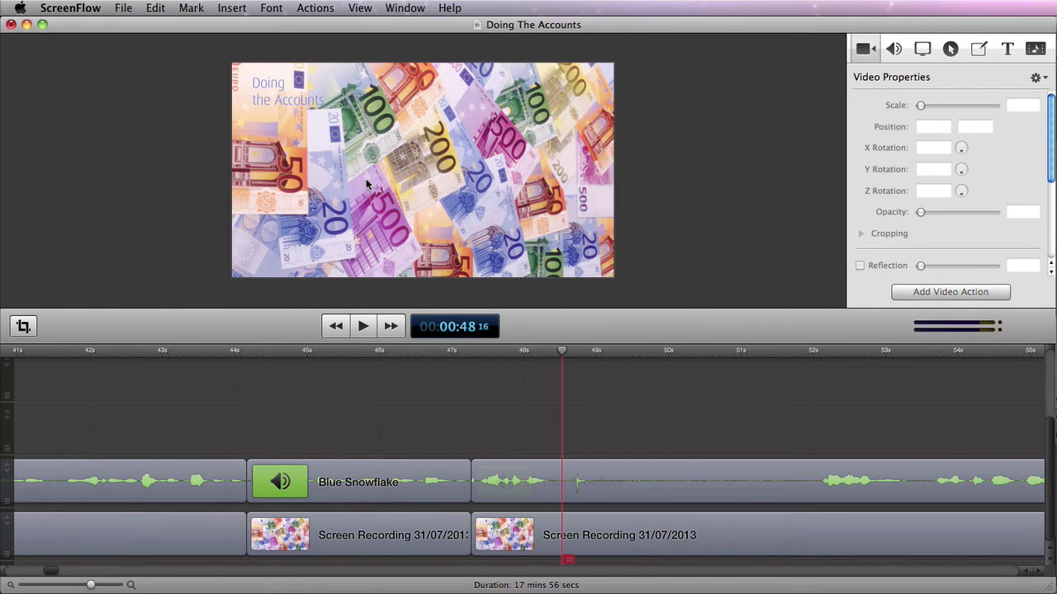
click(589, 353)
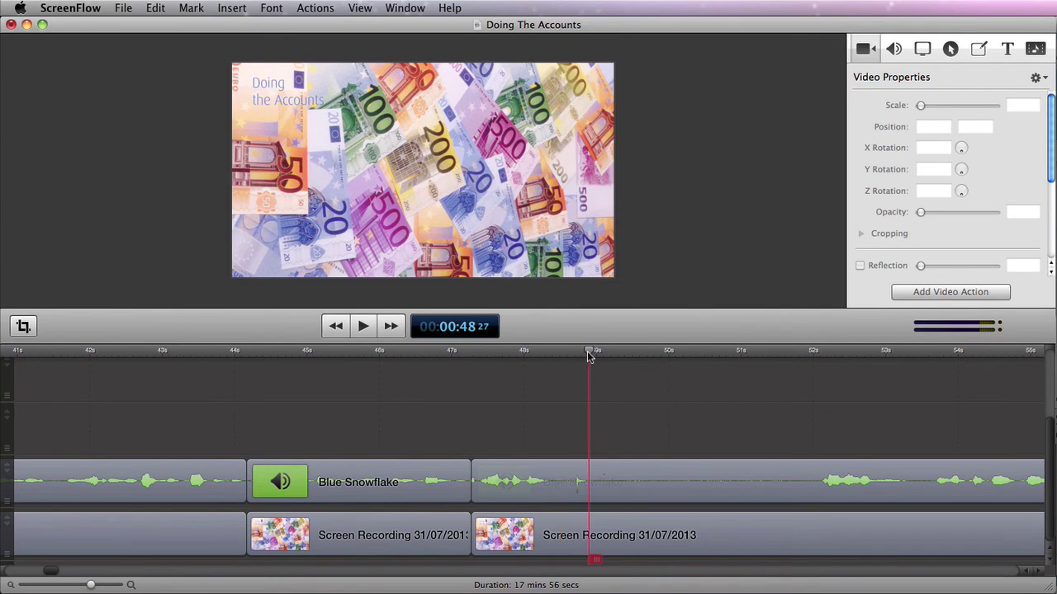
mouse_move(589, 355)
mouse_down()
mouse_move(647, 358)
mouse_move(569, 361)
mouse_move(585, 356)
mouse_up()
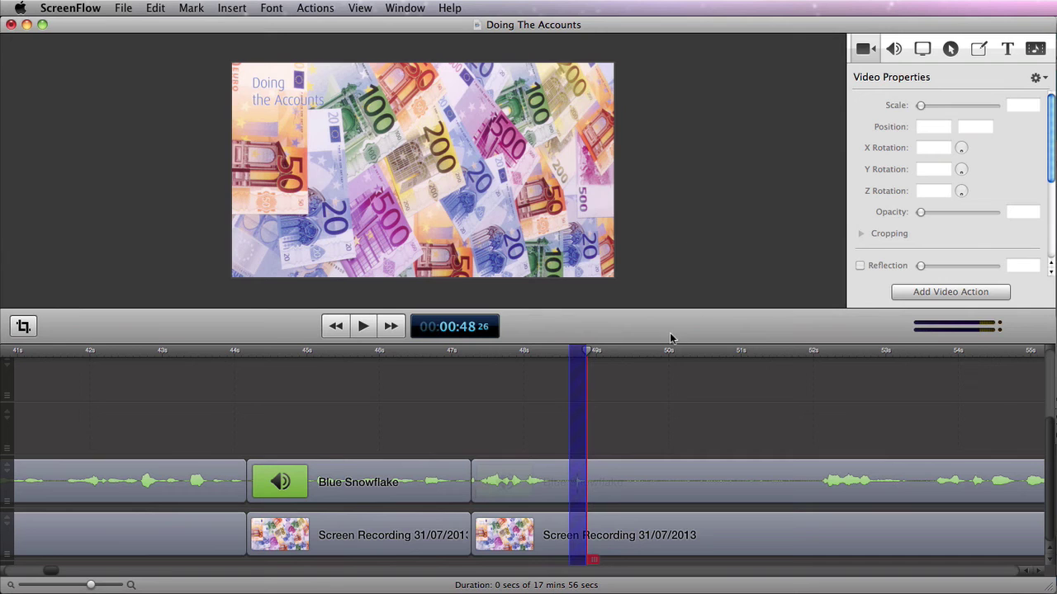
key(BackSpace)
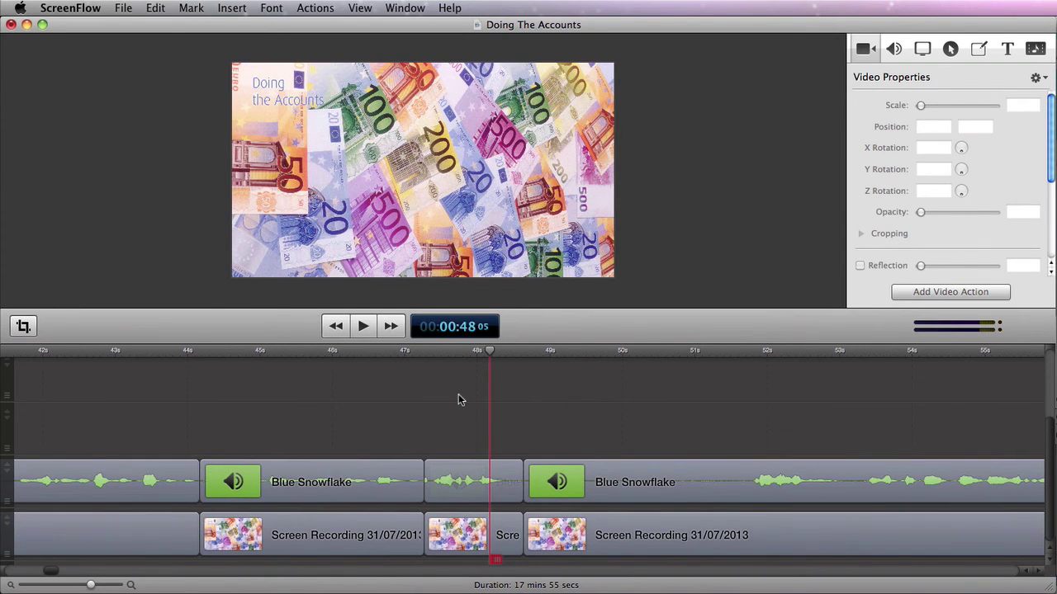
key(space)
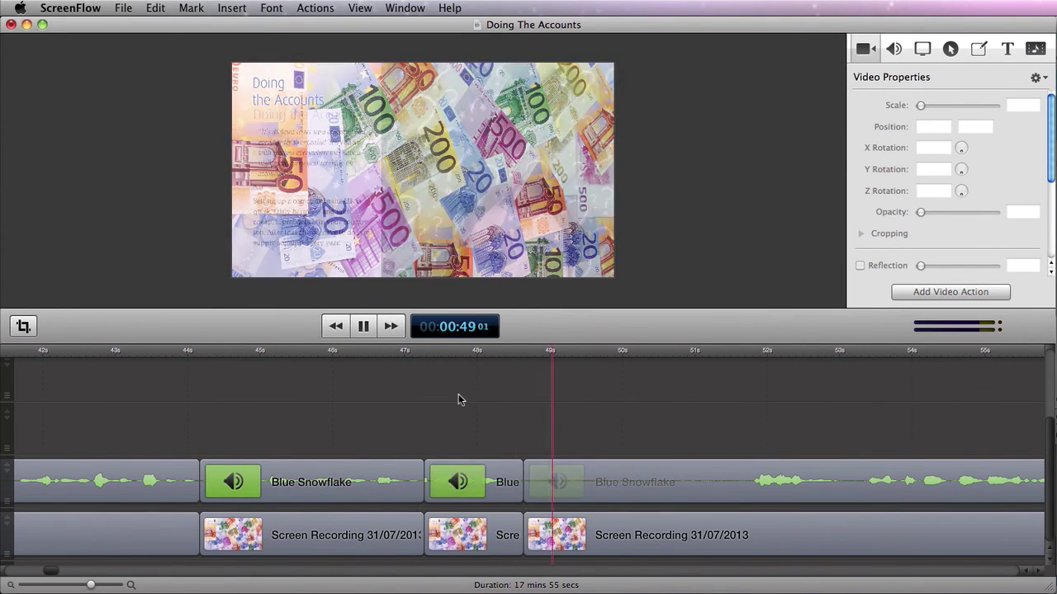
key(space)
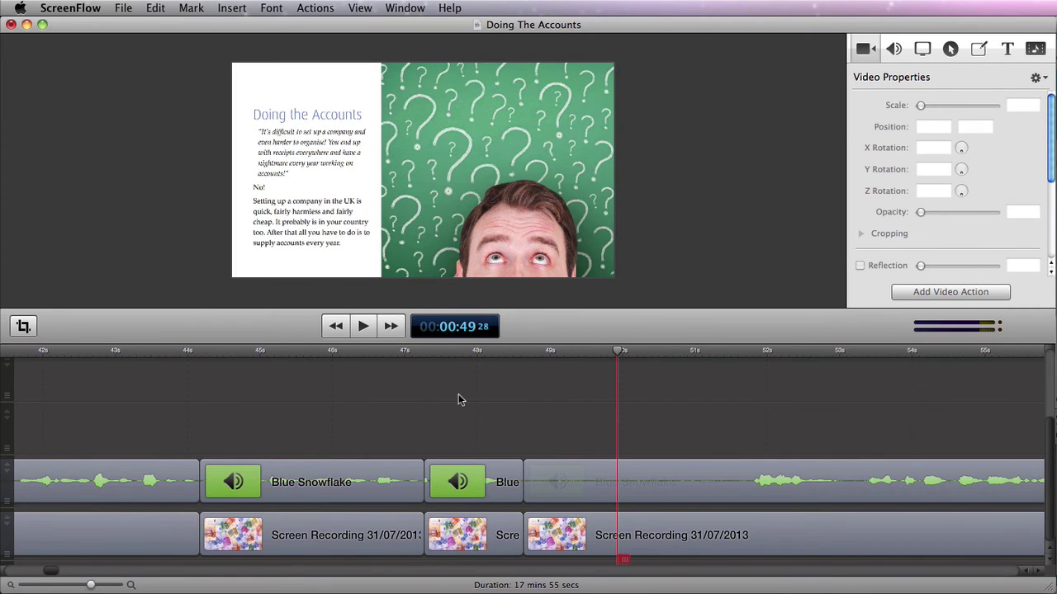
Mark the 50–51.7 s gap with in and out points and ripple-delete it
key(i)
drag(621, 351, 744, 366)
key(o)
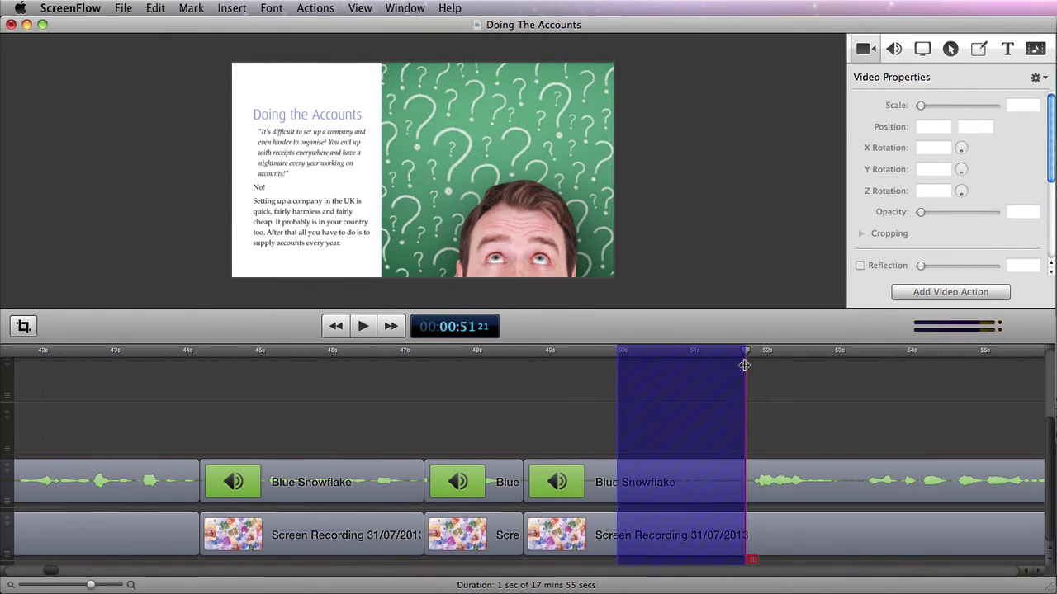
key(Delete)
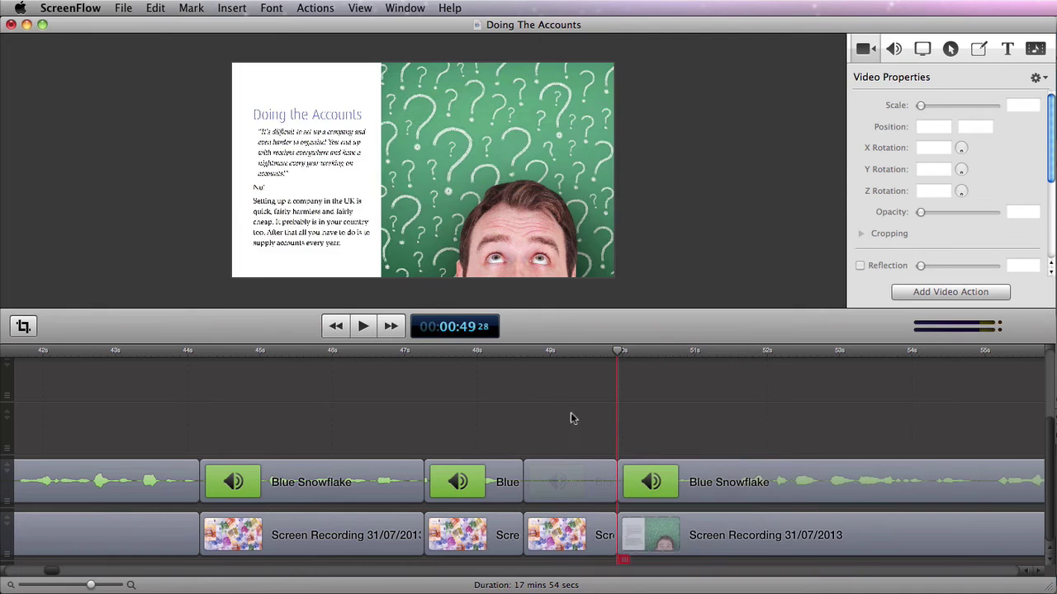
Select the Blue Snowflake narration clips and raise their volume from 100% to 128%
click(676, 494)
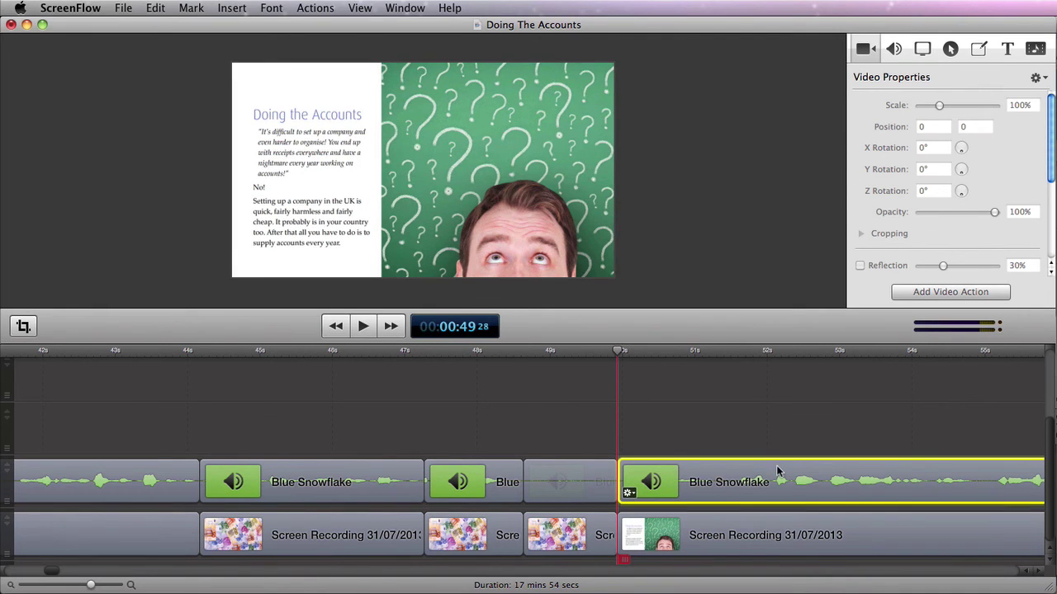
click(779, 401)
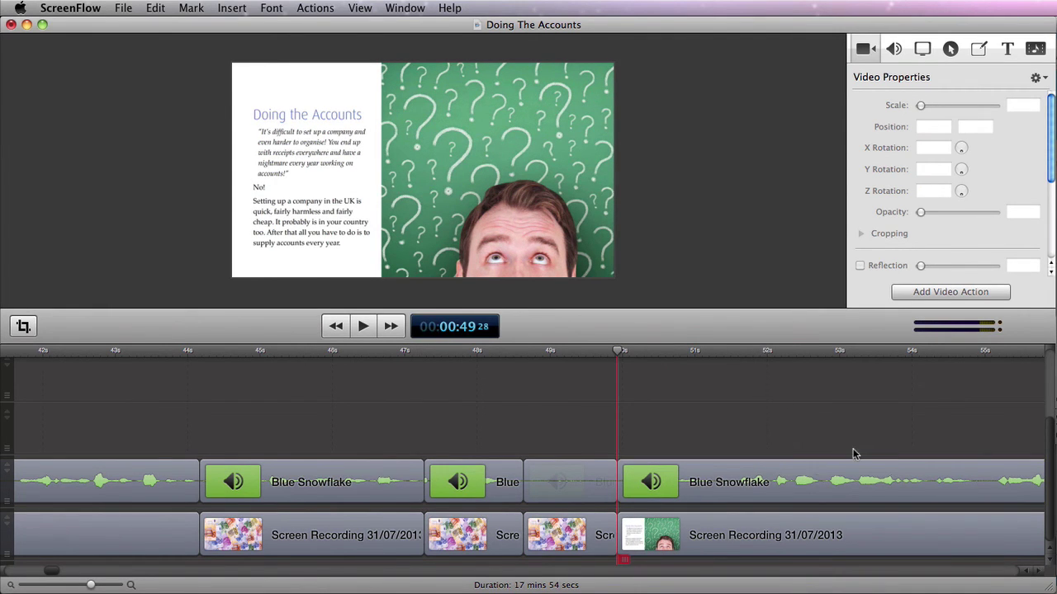
drag(846, 463, 17, 496)
drag(51, 570, 16, 571)
scroll(414, 472, up, 5)
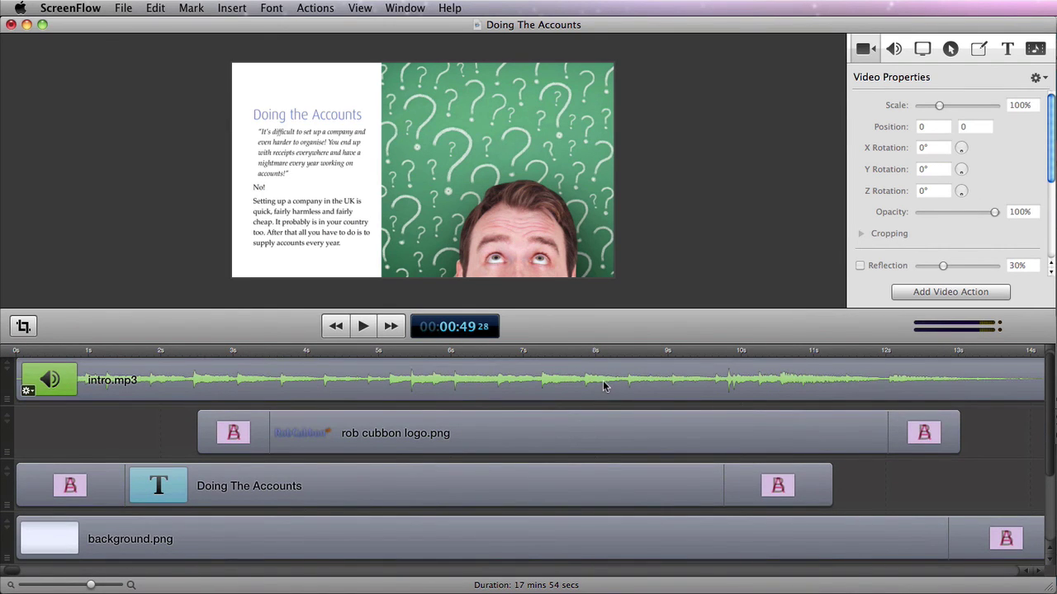
click(895, 50)
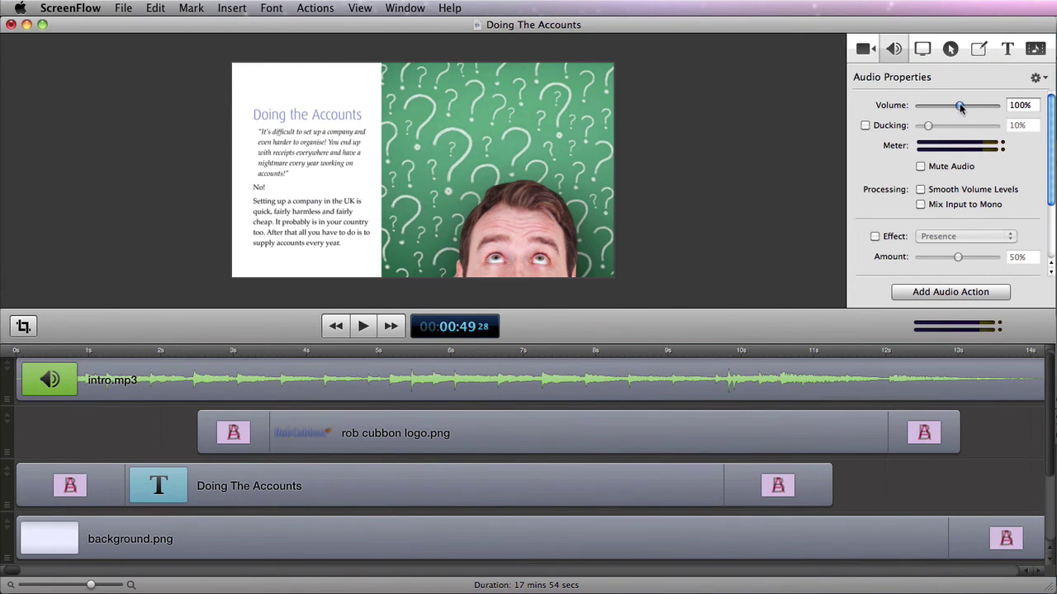
drag(960, 106, 972, 108)
Move the playhead to 8 seconds to preview the intro title and RobCubbon logo
click(627, 350)
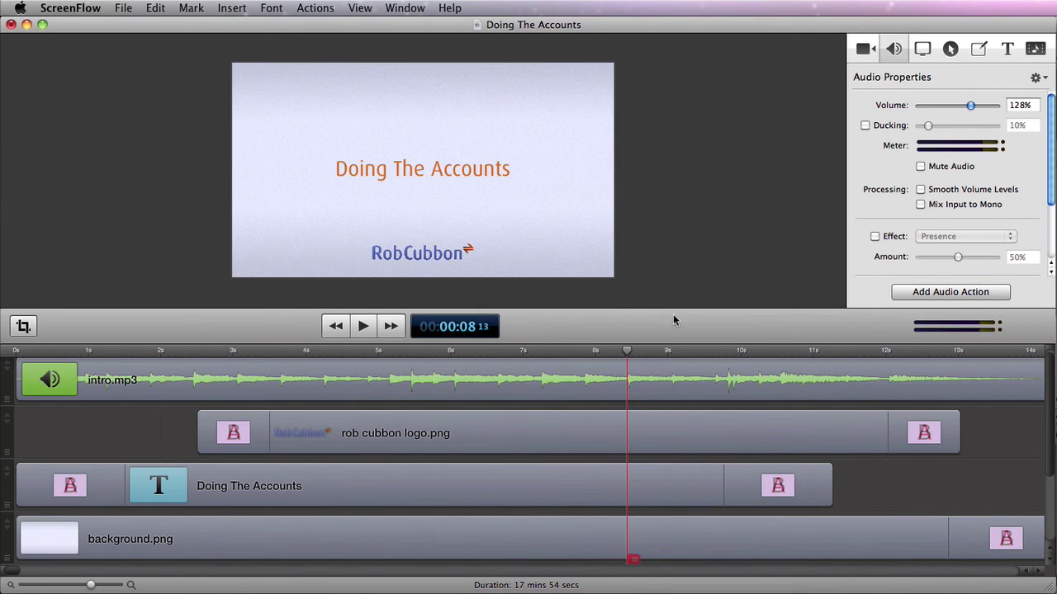